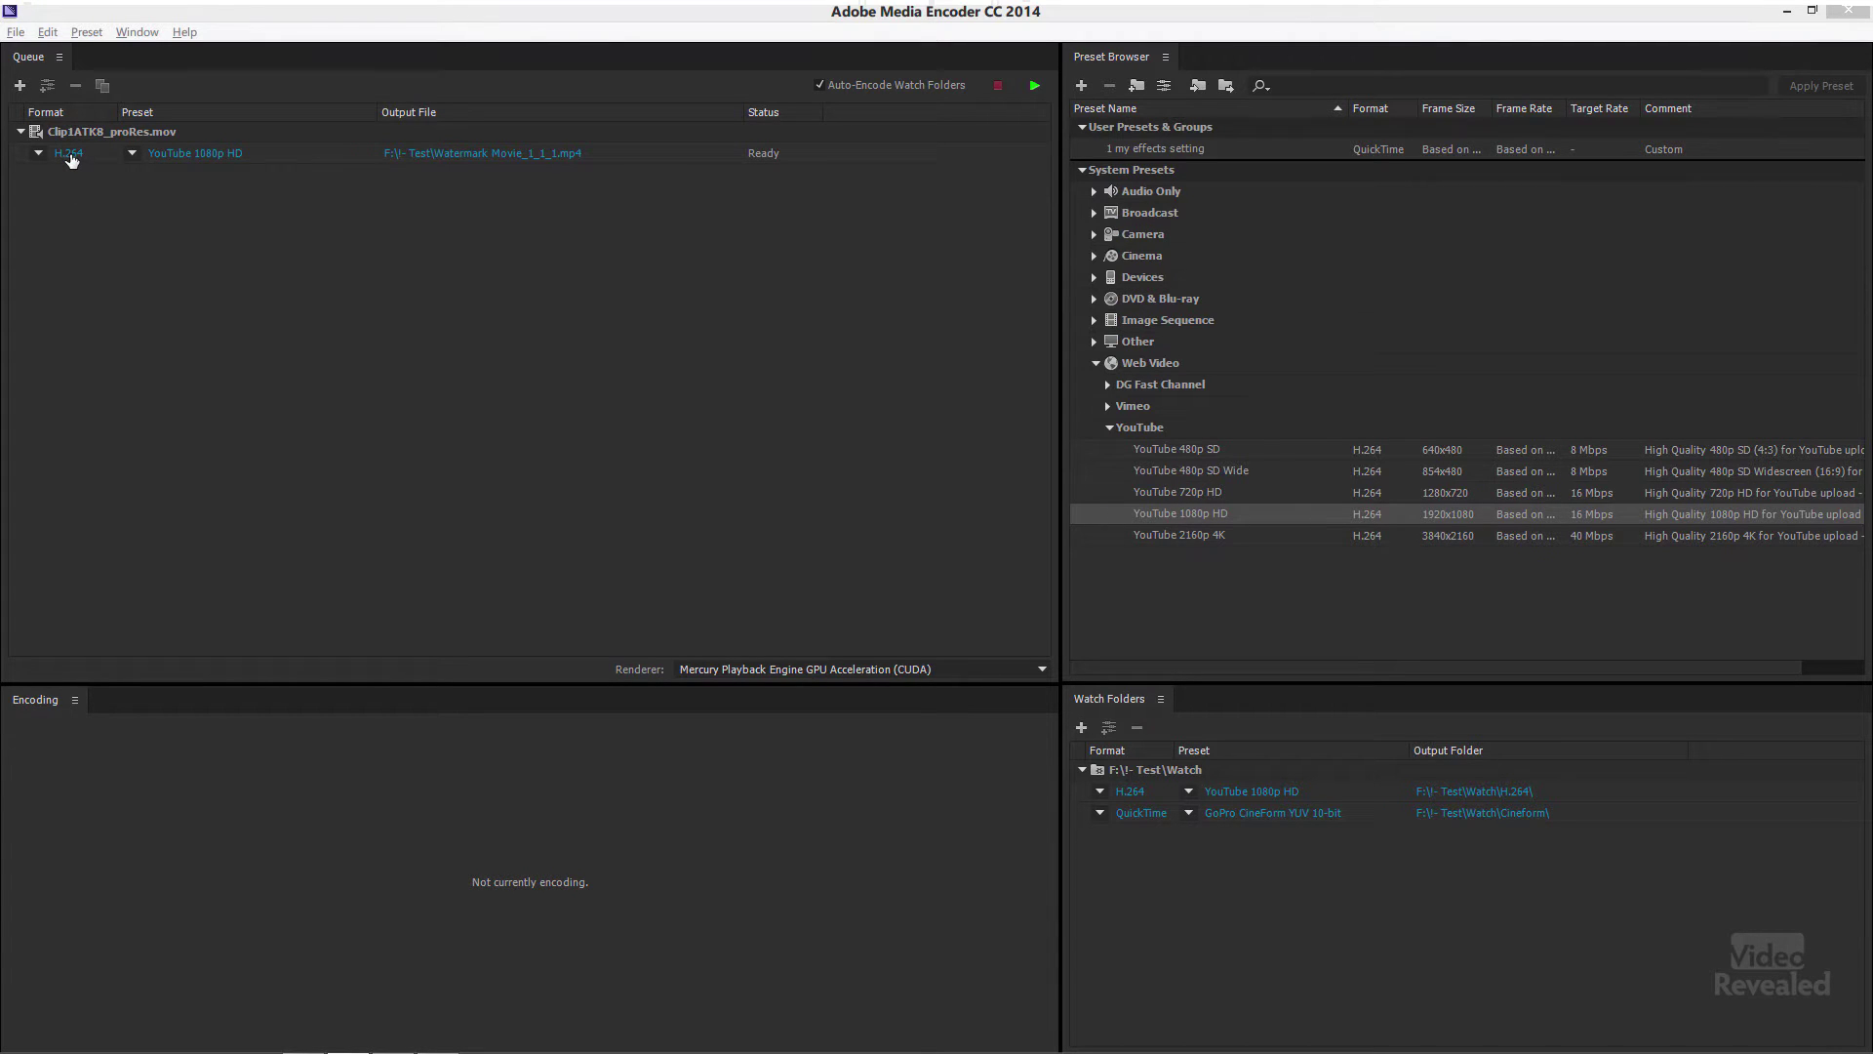
Step: Open the YouTube 1080p HD export settings, collapse Lumetri Look / LUT, and enable Image Overlay
left_click(186, 156)
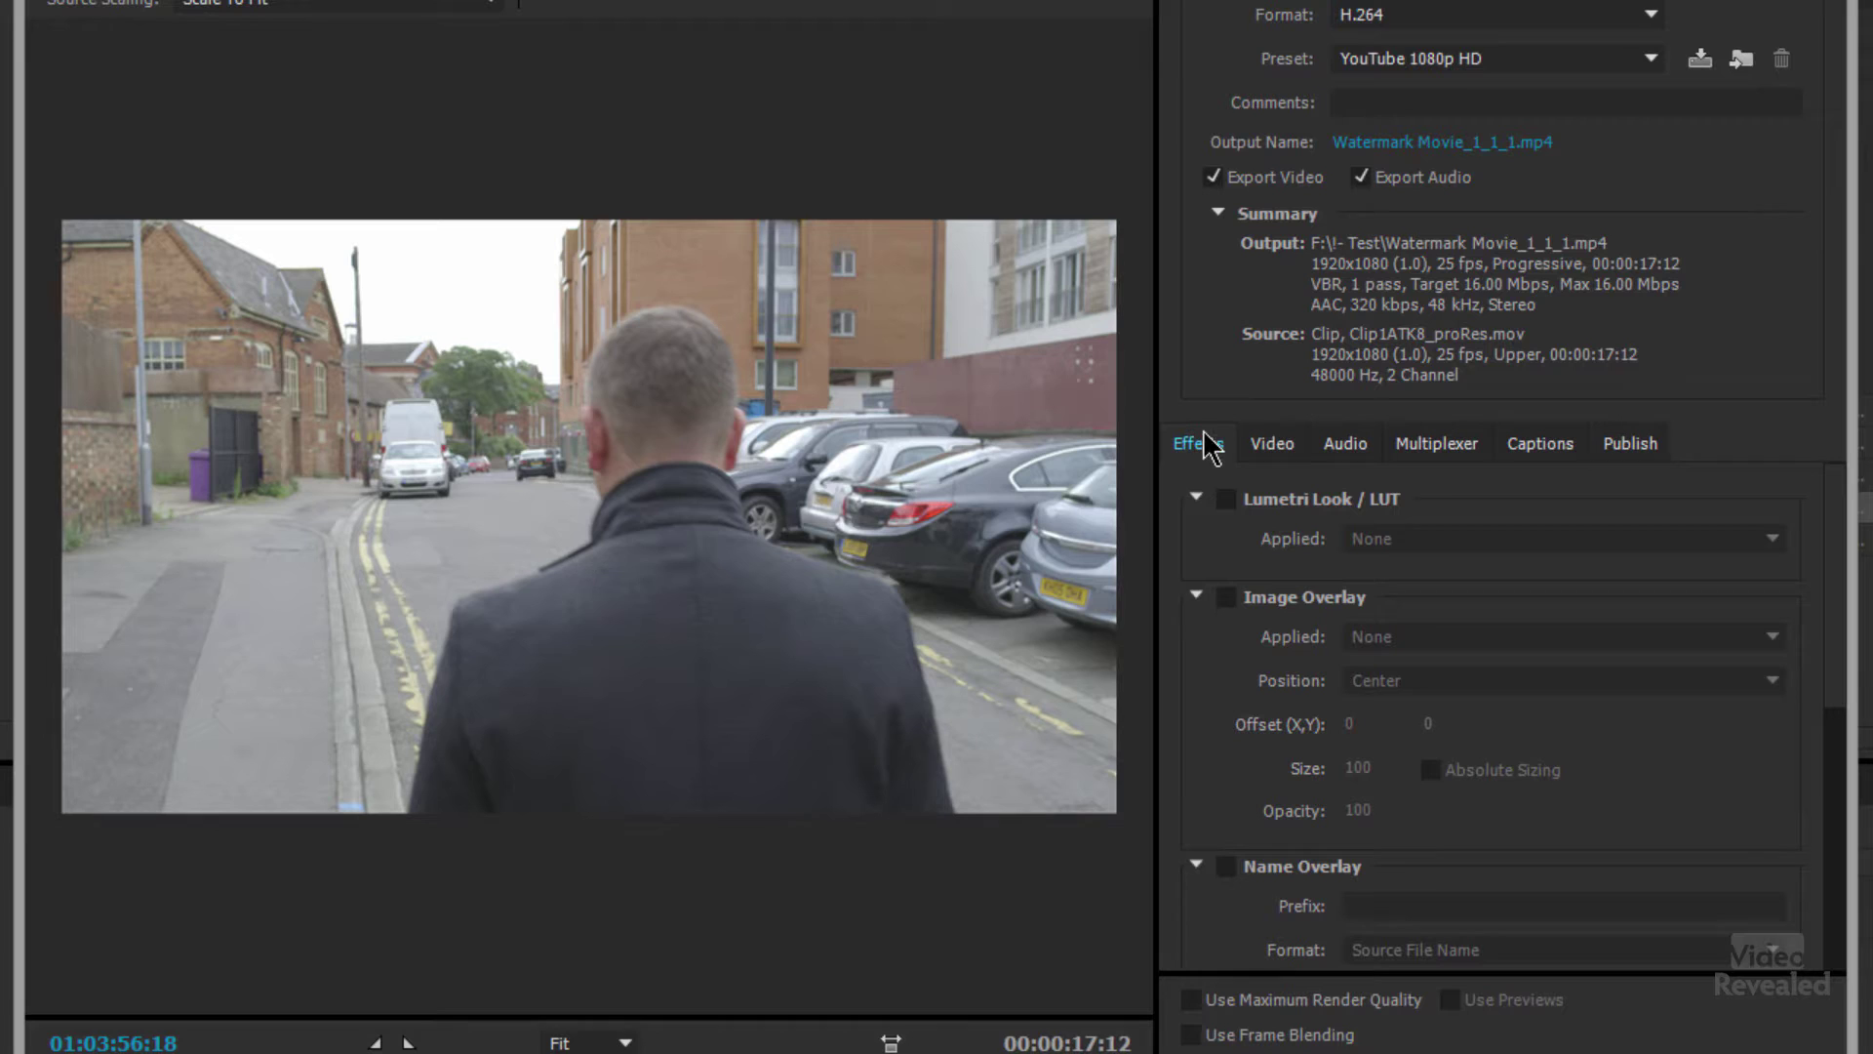
left_click(1254, 445)
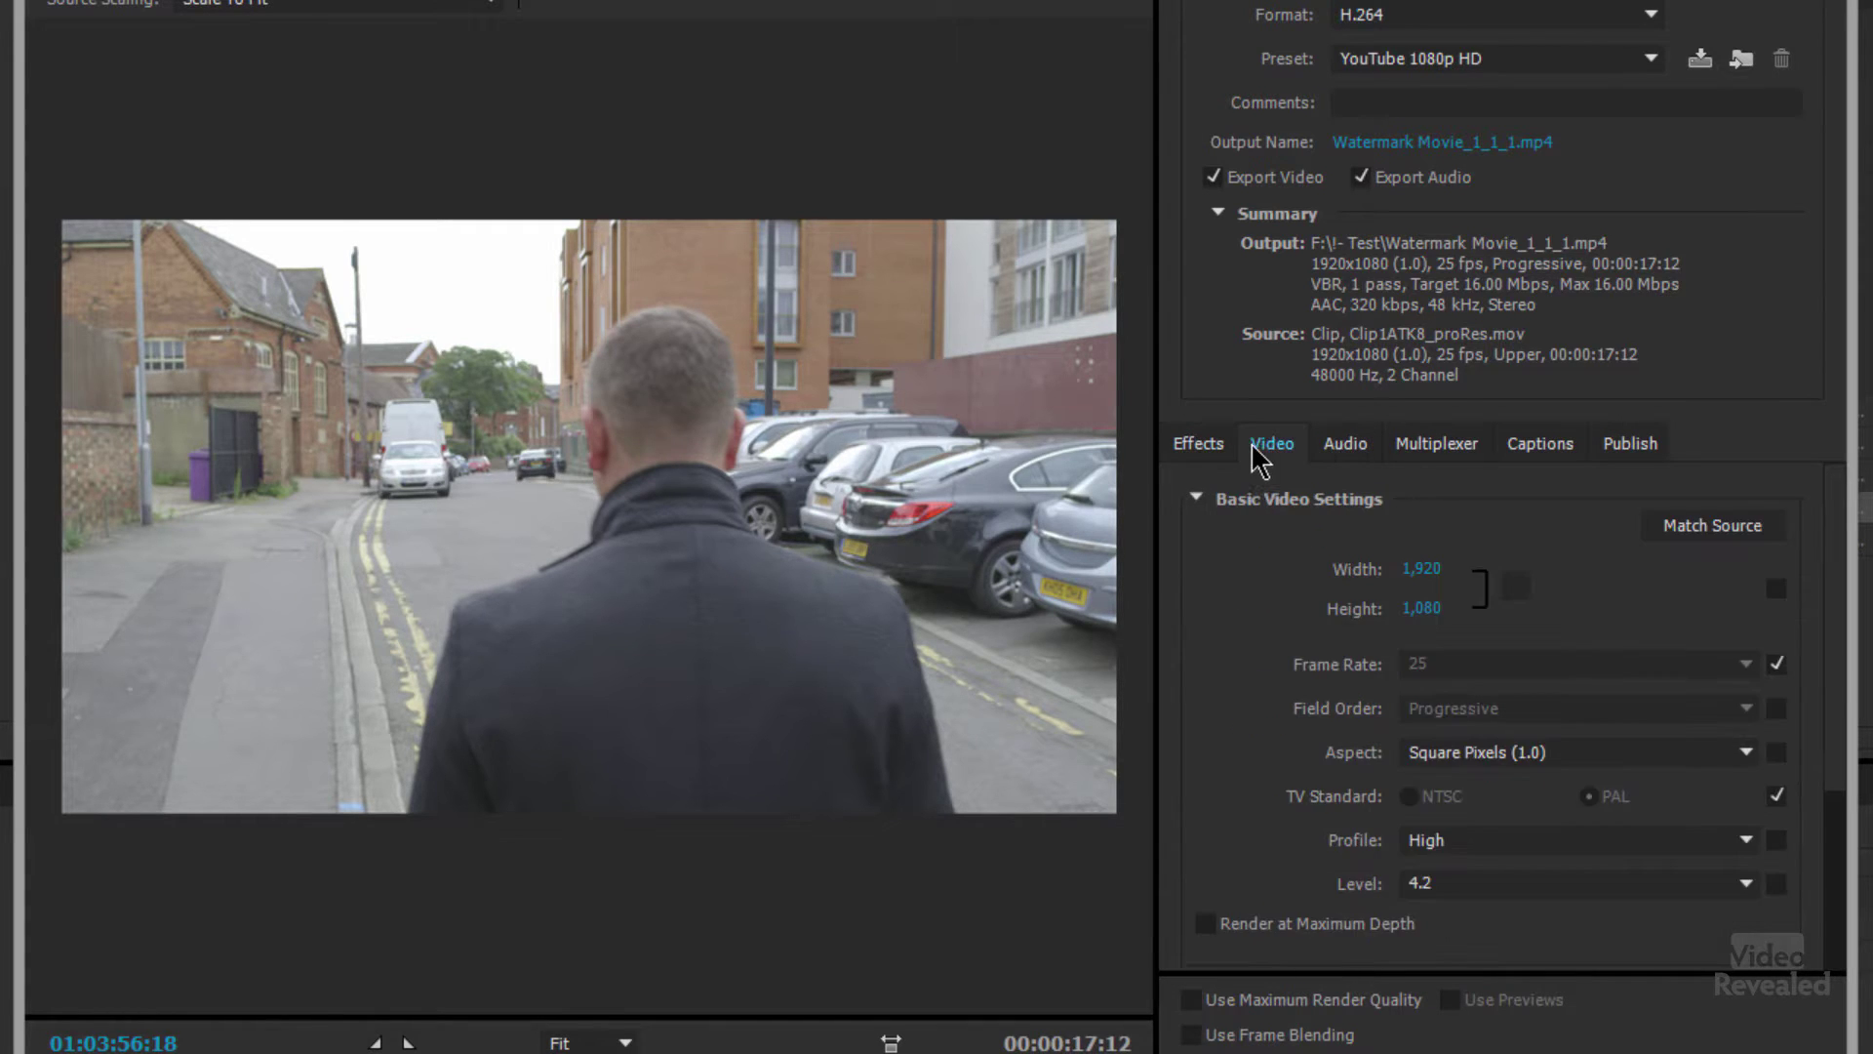
left_click(1339, 447)
left_click(1199, 447)
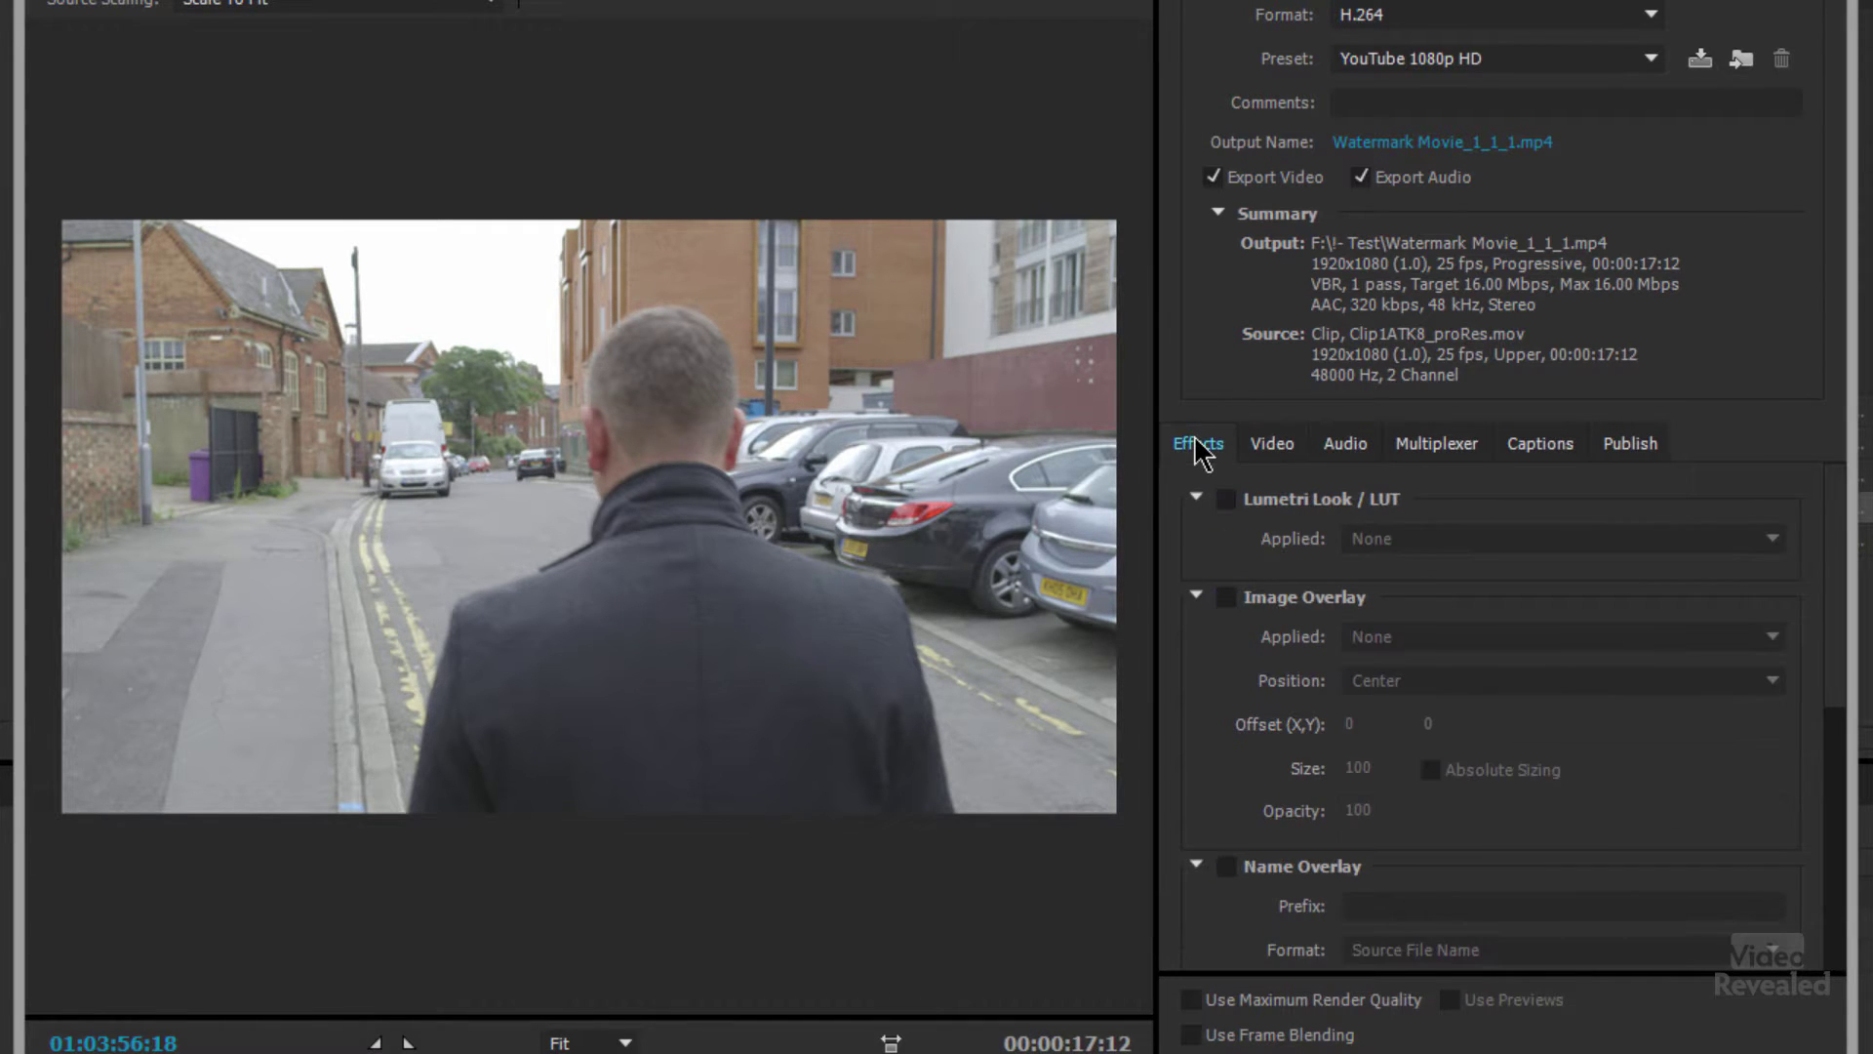
left_click(1196, 497)
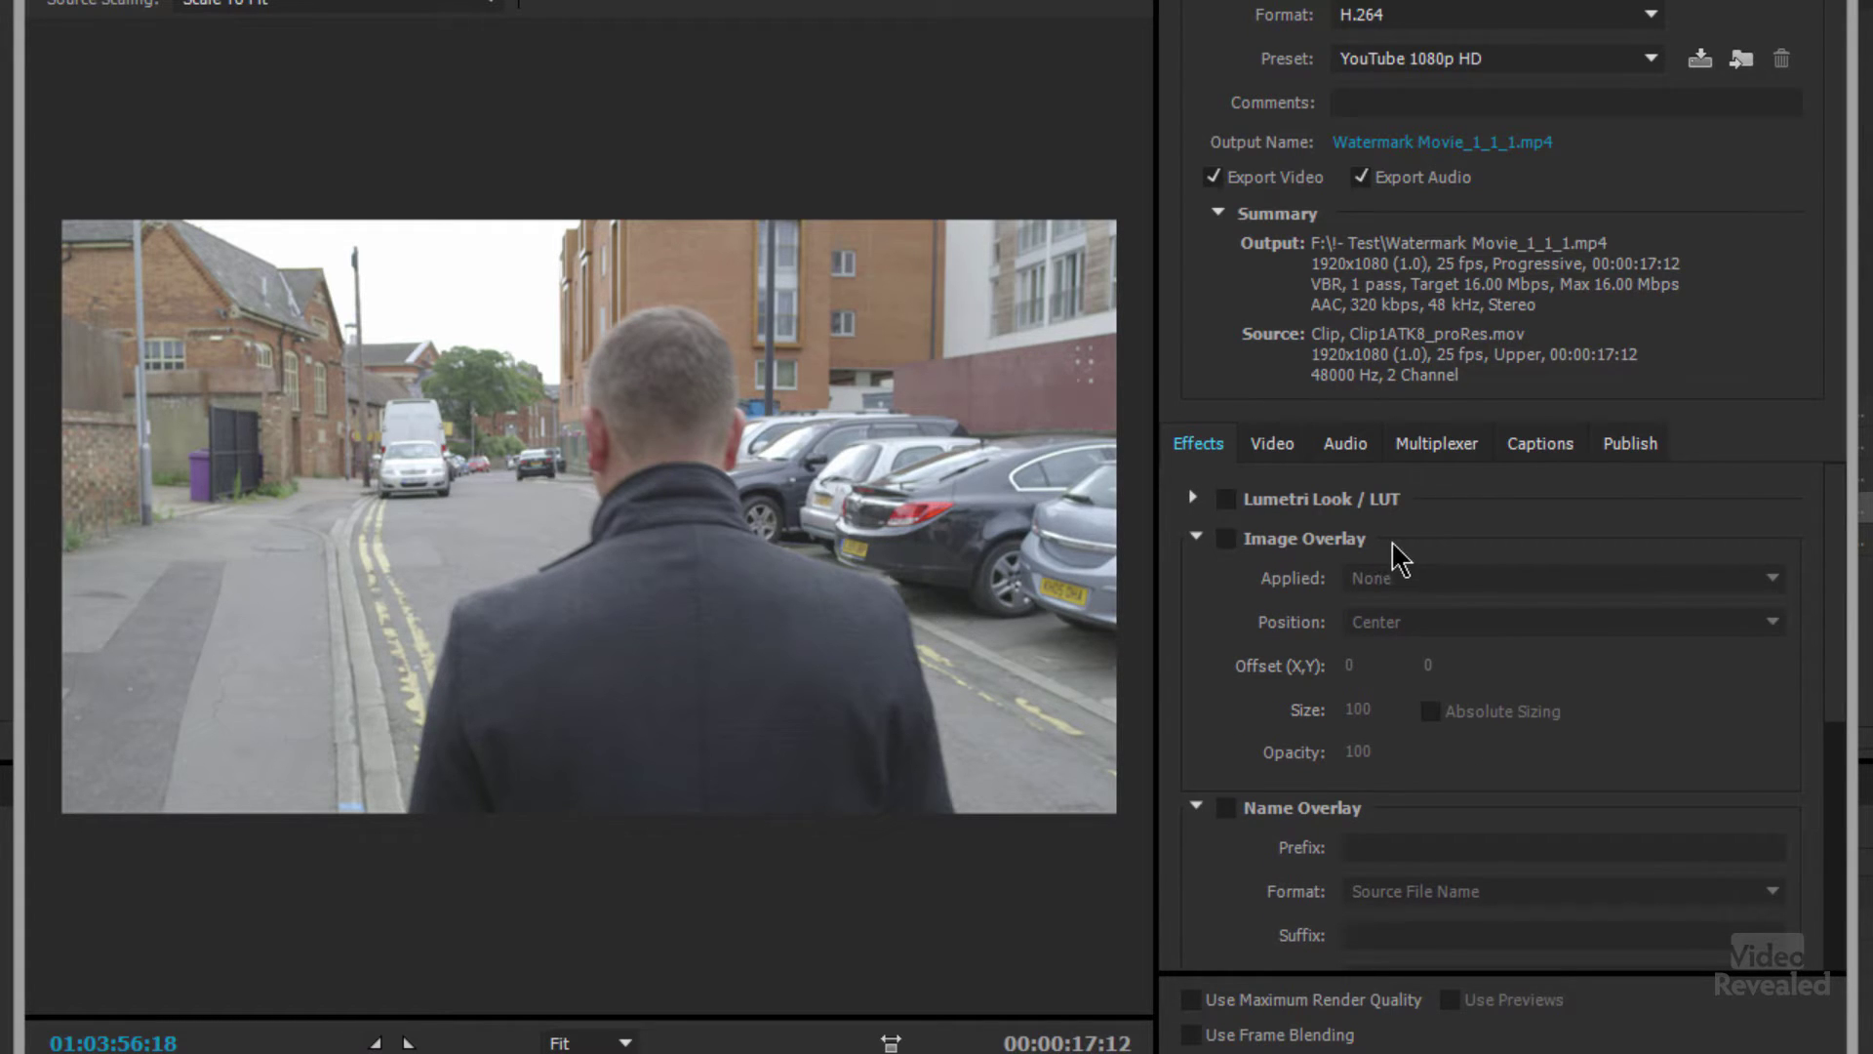
left_click(1226, 538)
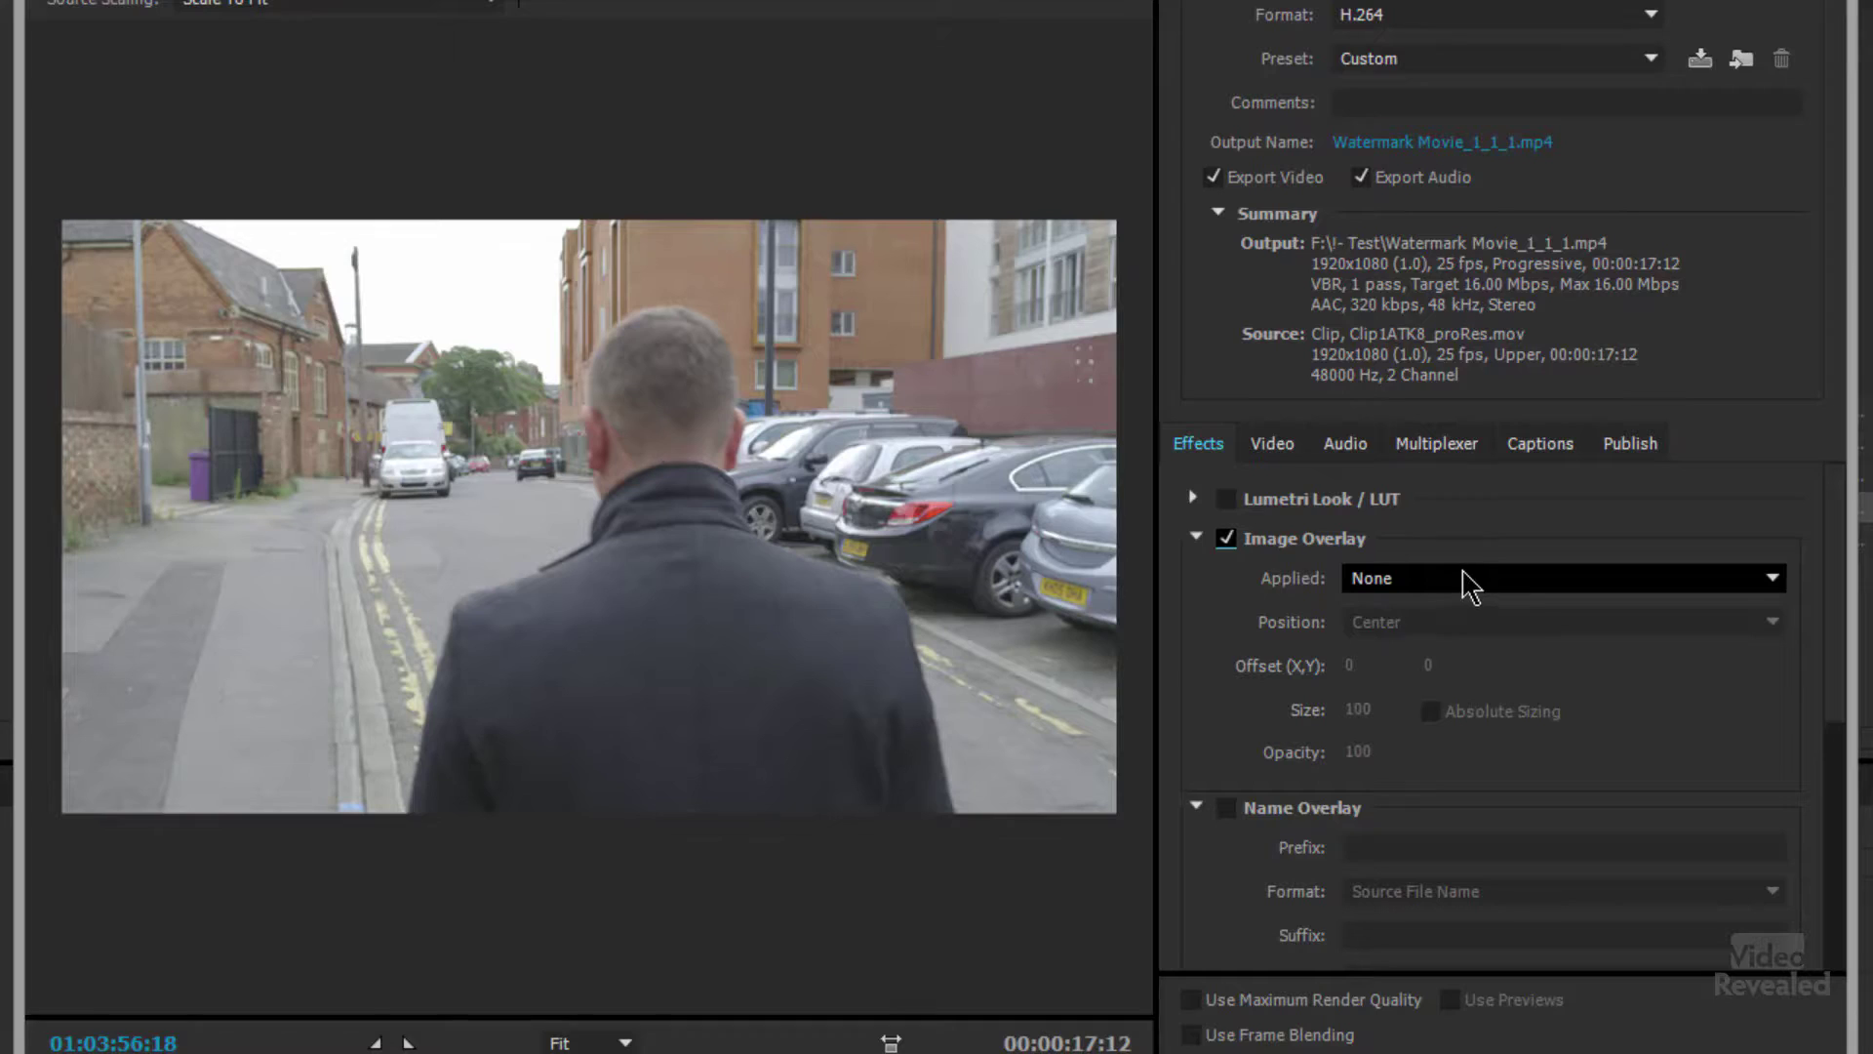
Step: Expand the Applied image dropdown under Image Overlay
left_click(1469, 586)
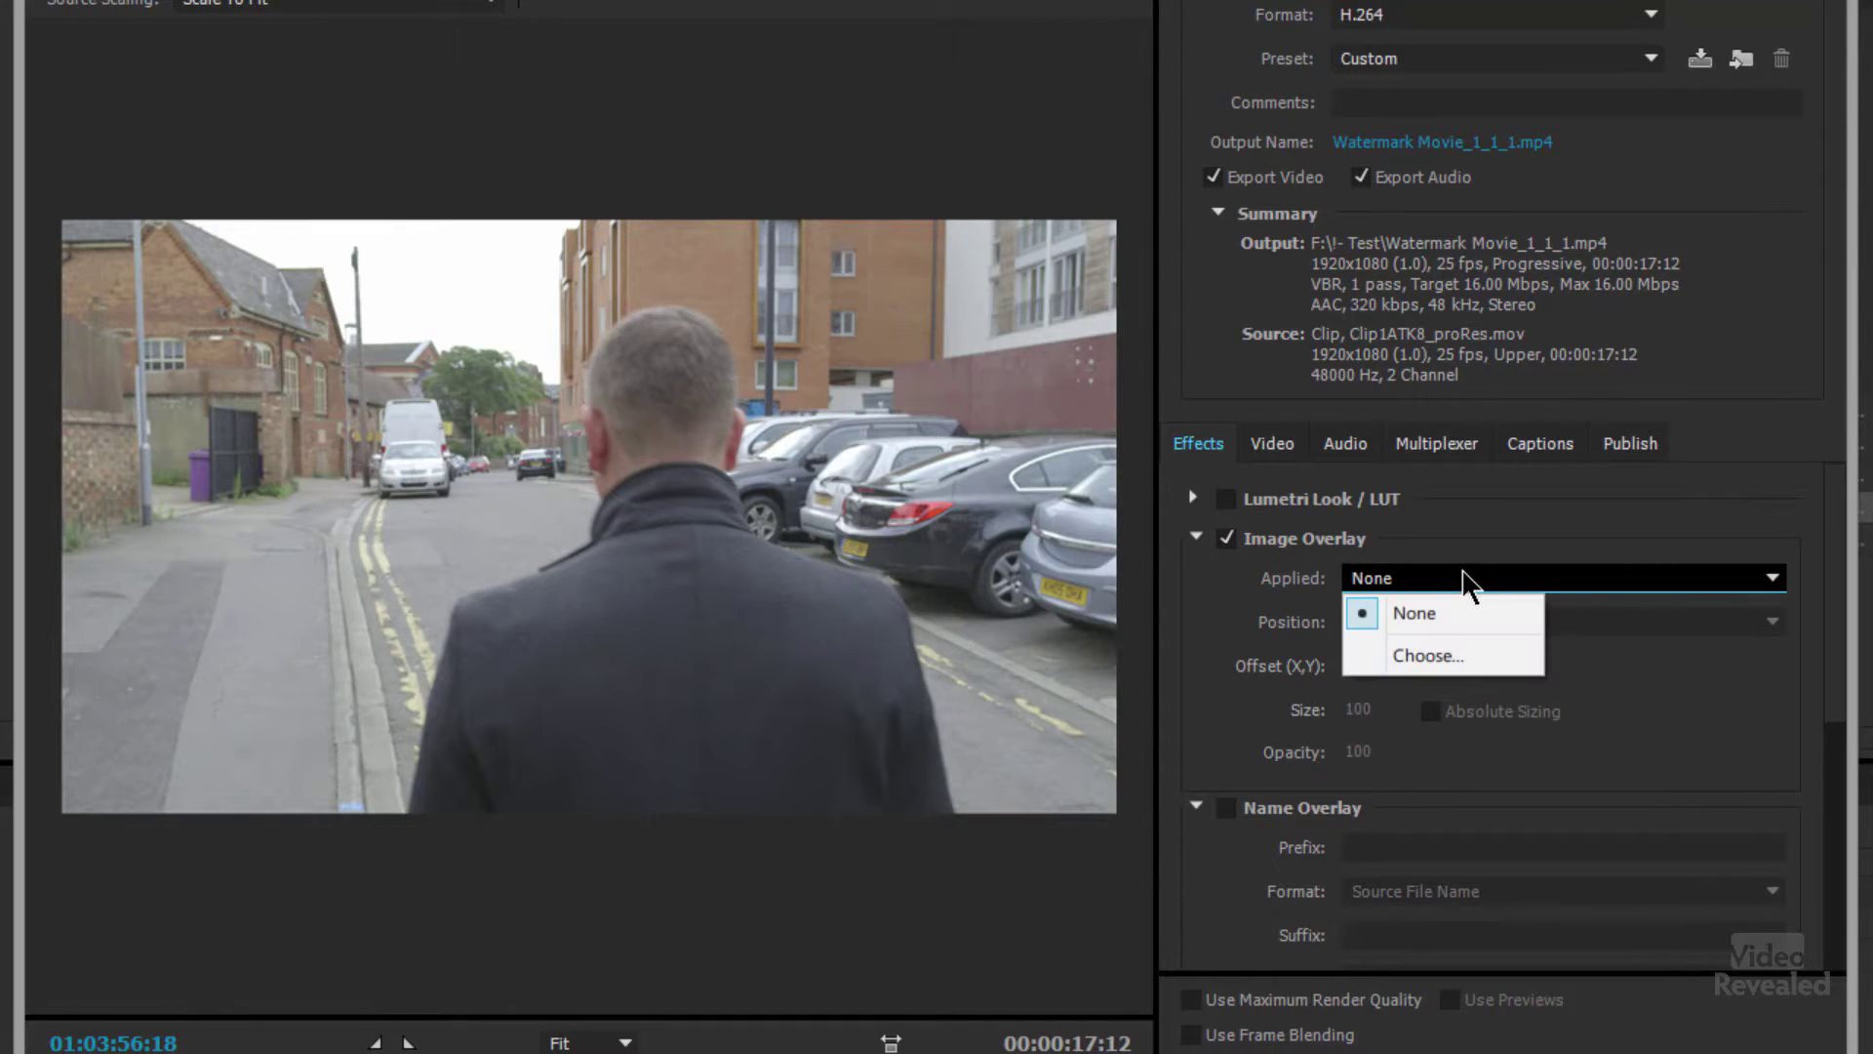
Step: Pick 'Choose...' for the overlay image and list recent files in the file browser
left_click(1432, 655)
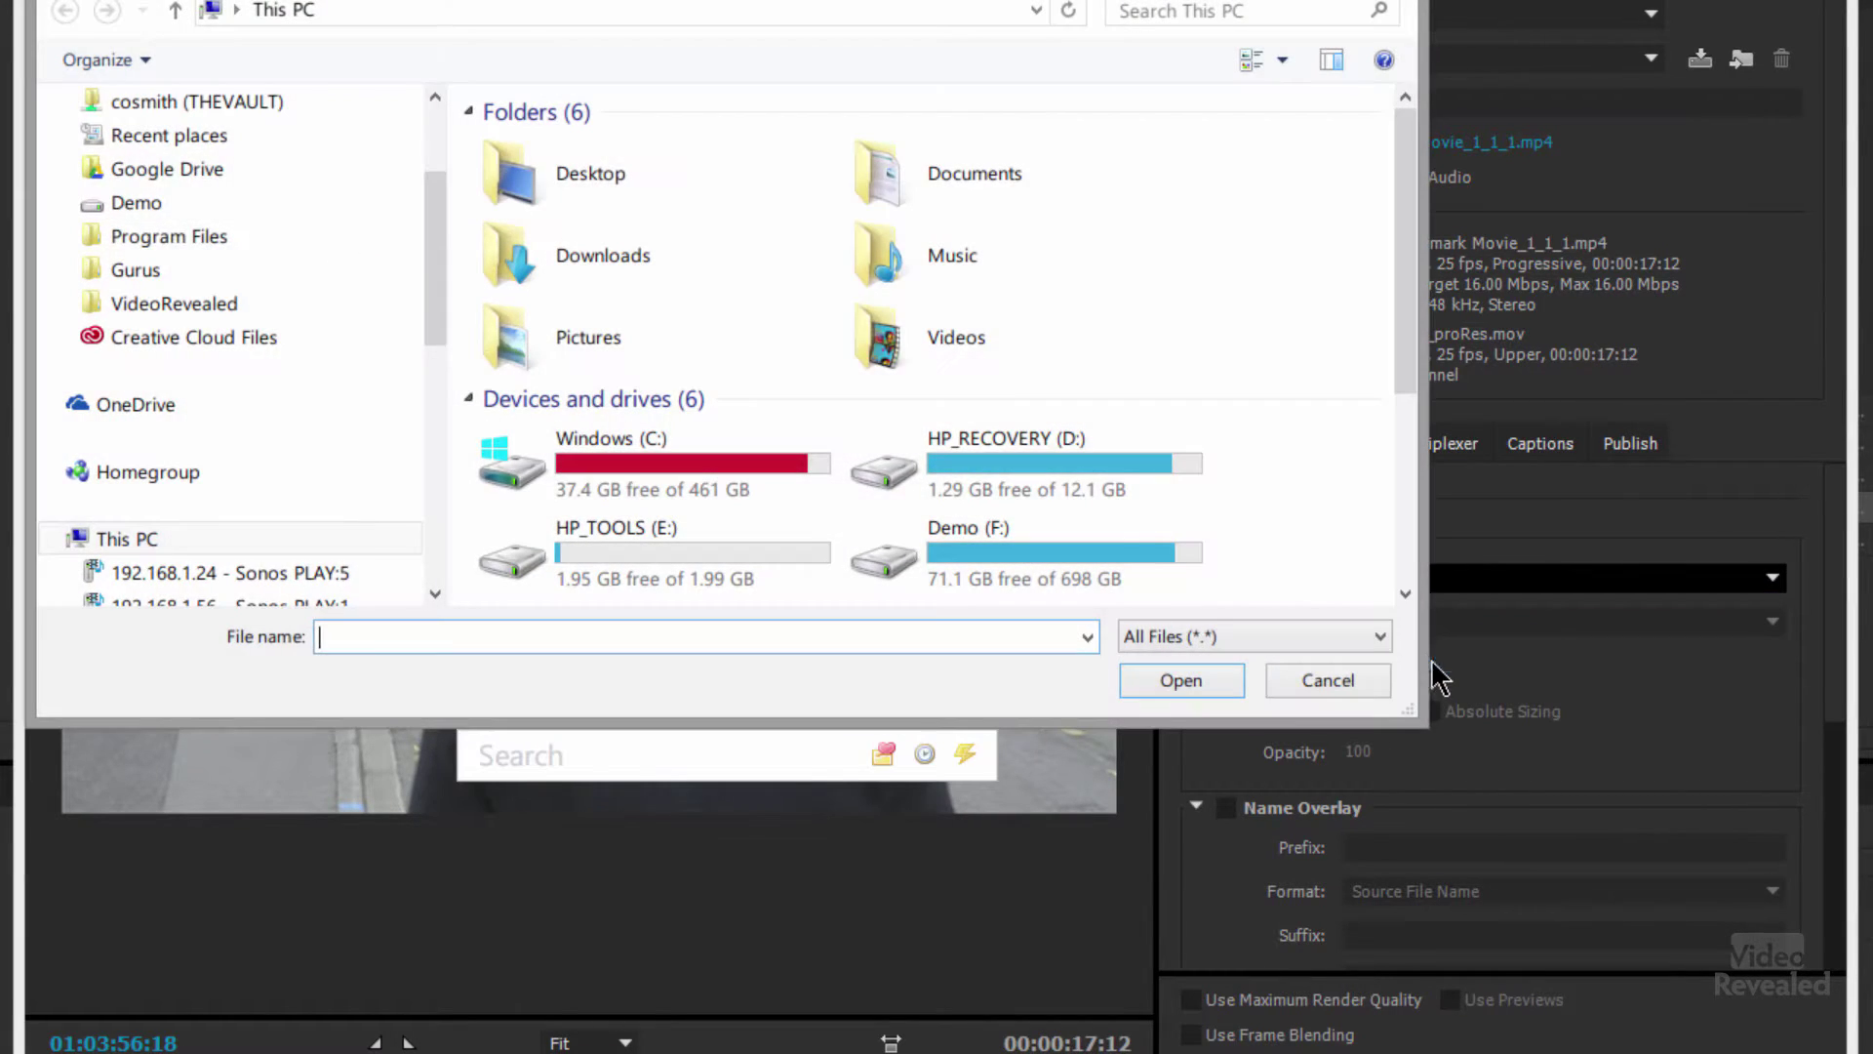
left_click(924, 753)
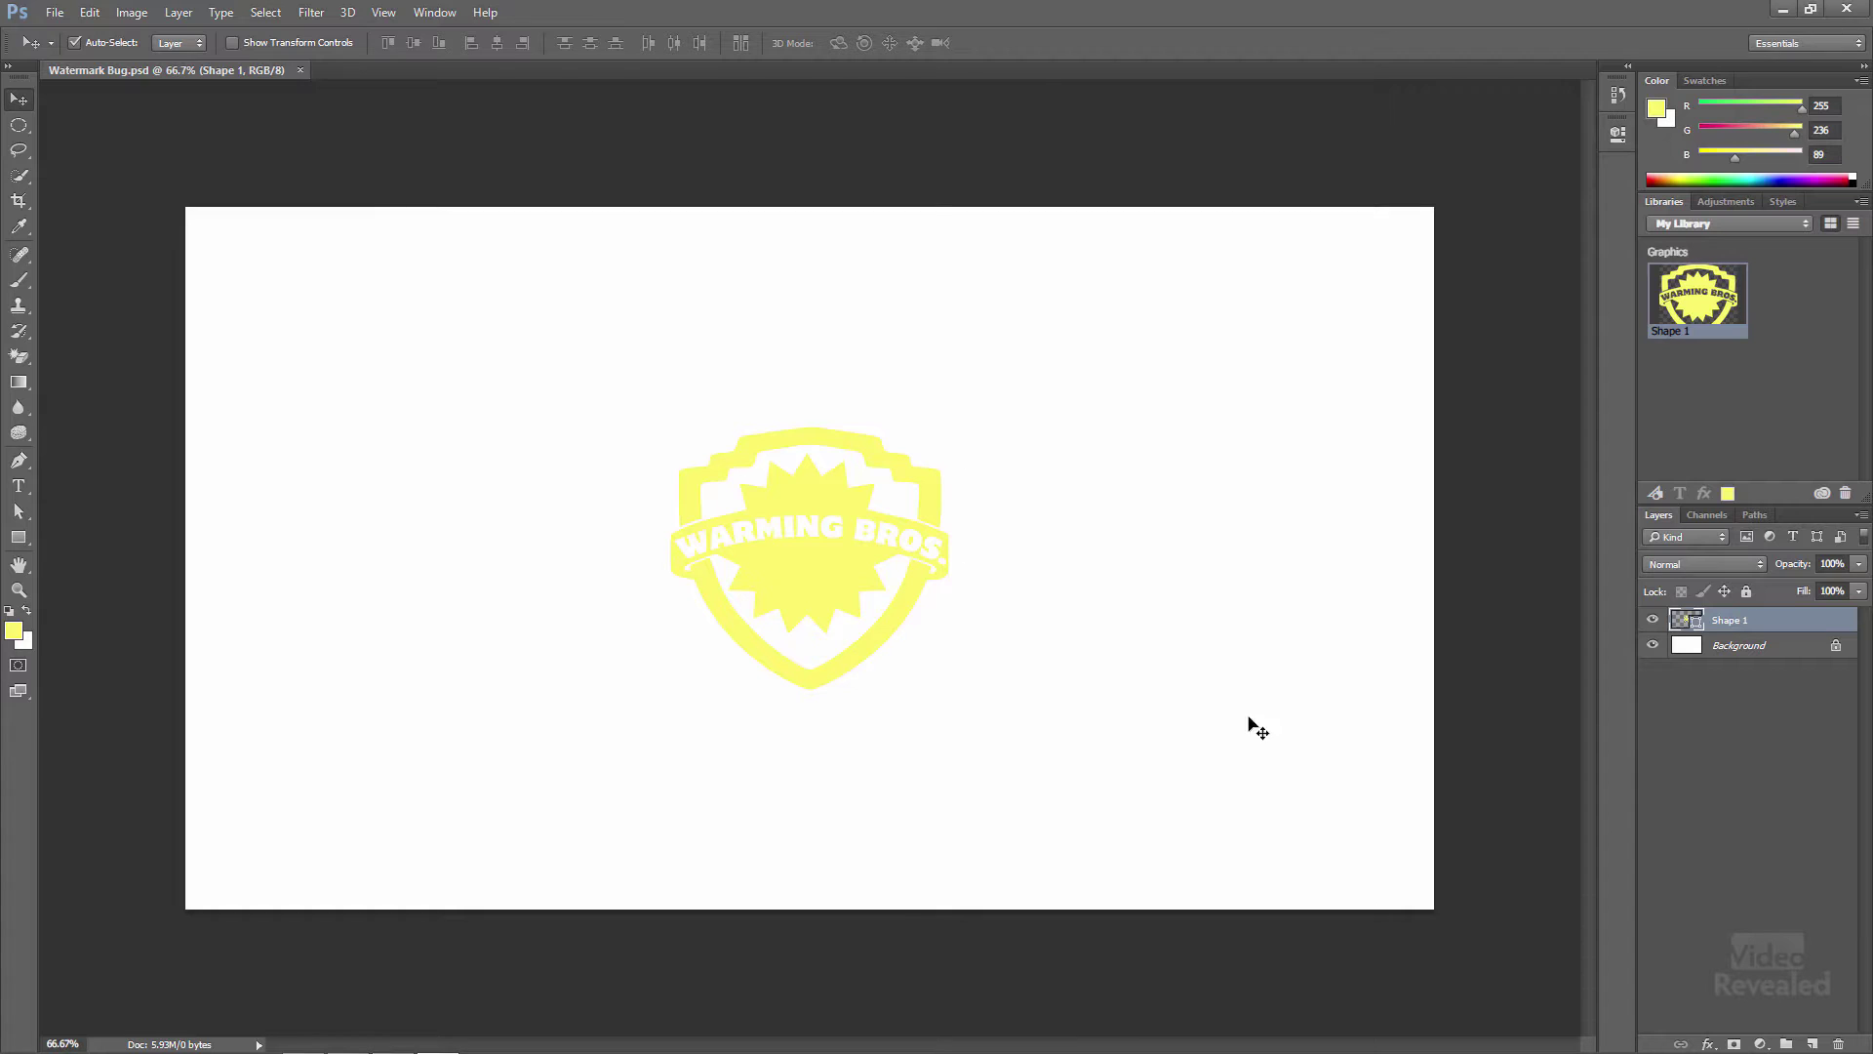
Step: Hide the white Background layer in Watermark Bug.psd, leaving the logo on transparency, and save the file
left_click(1653, 620)
left_click(1653, 619)
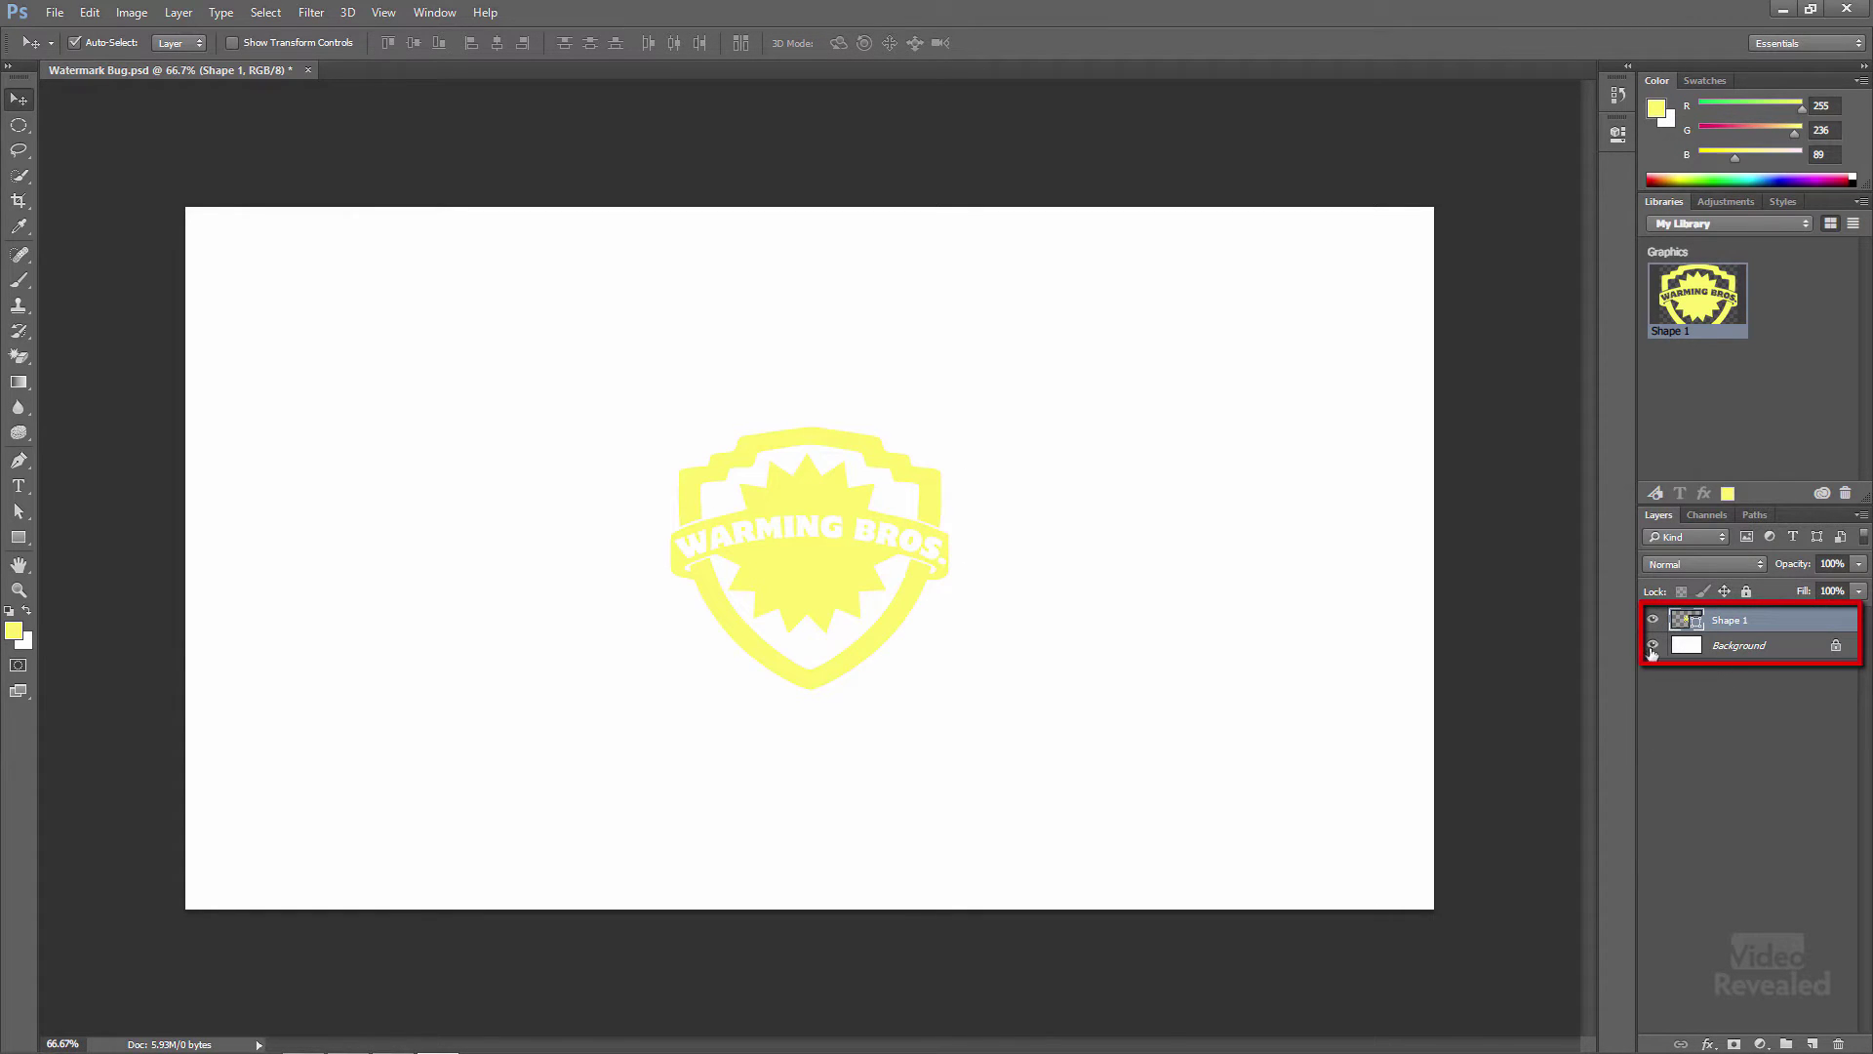
left_click(1653, 646)
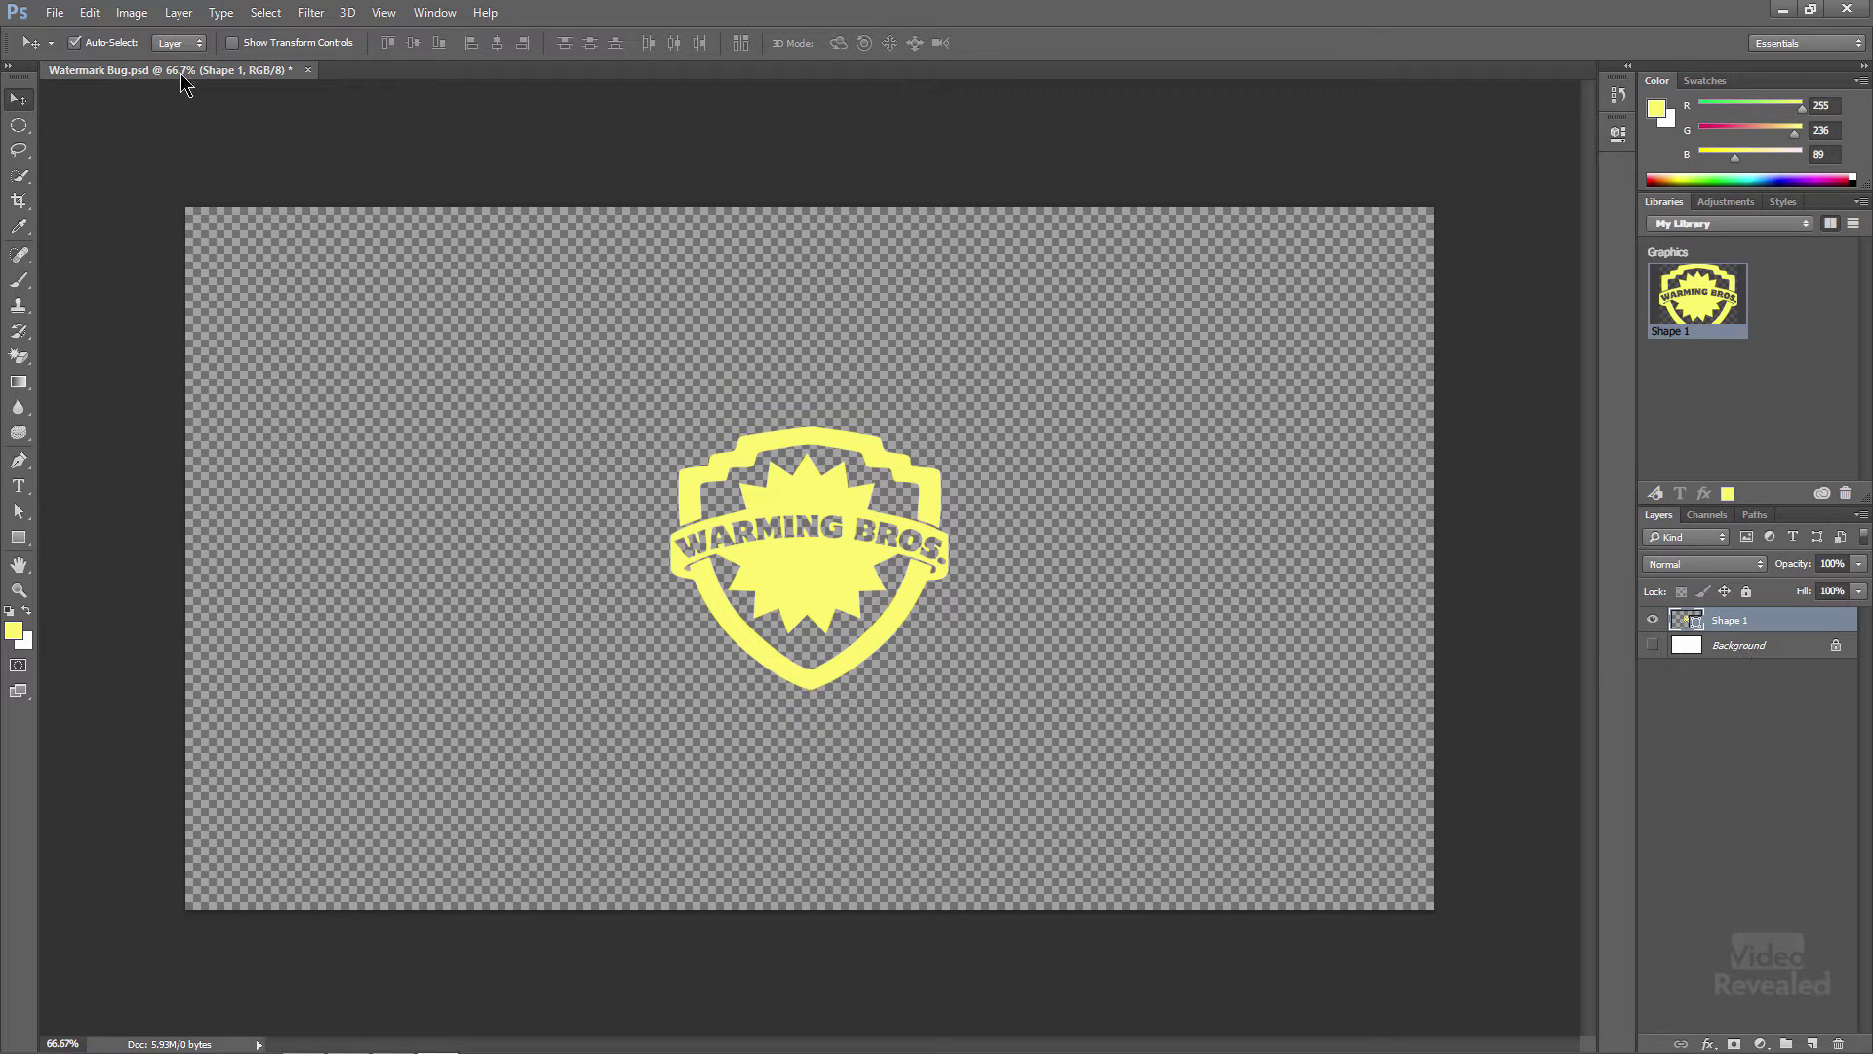
left_click(56, 13)
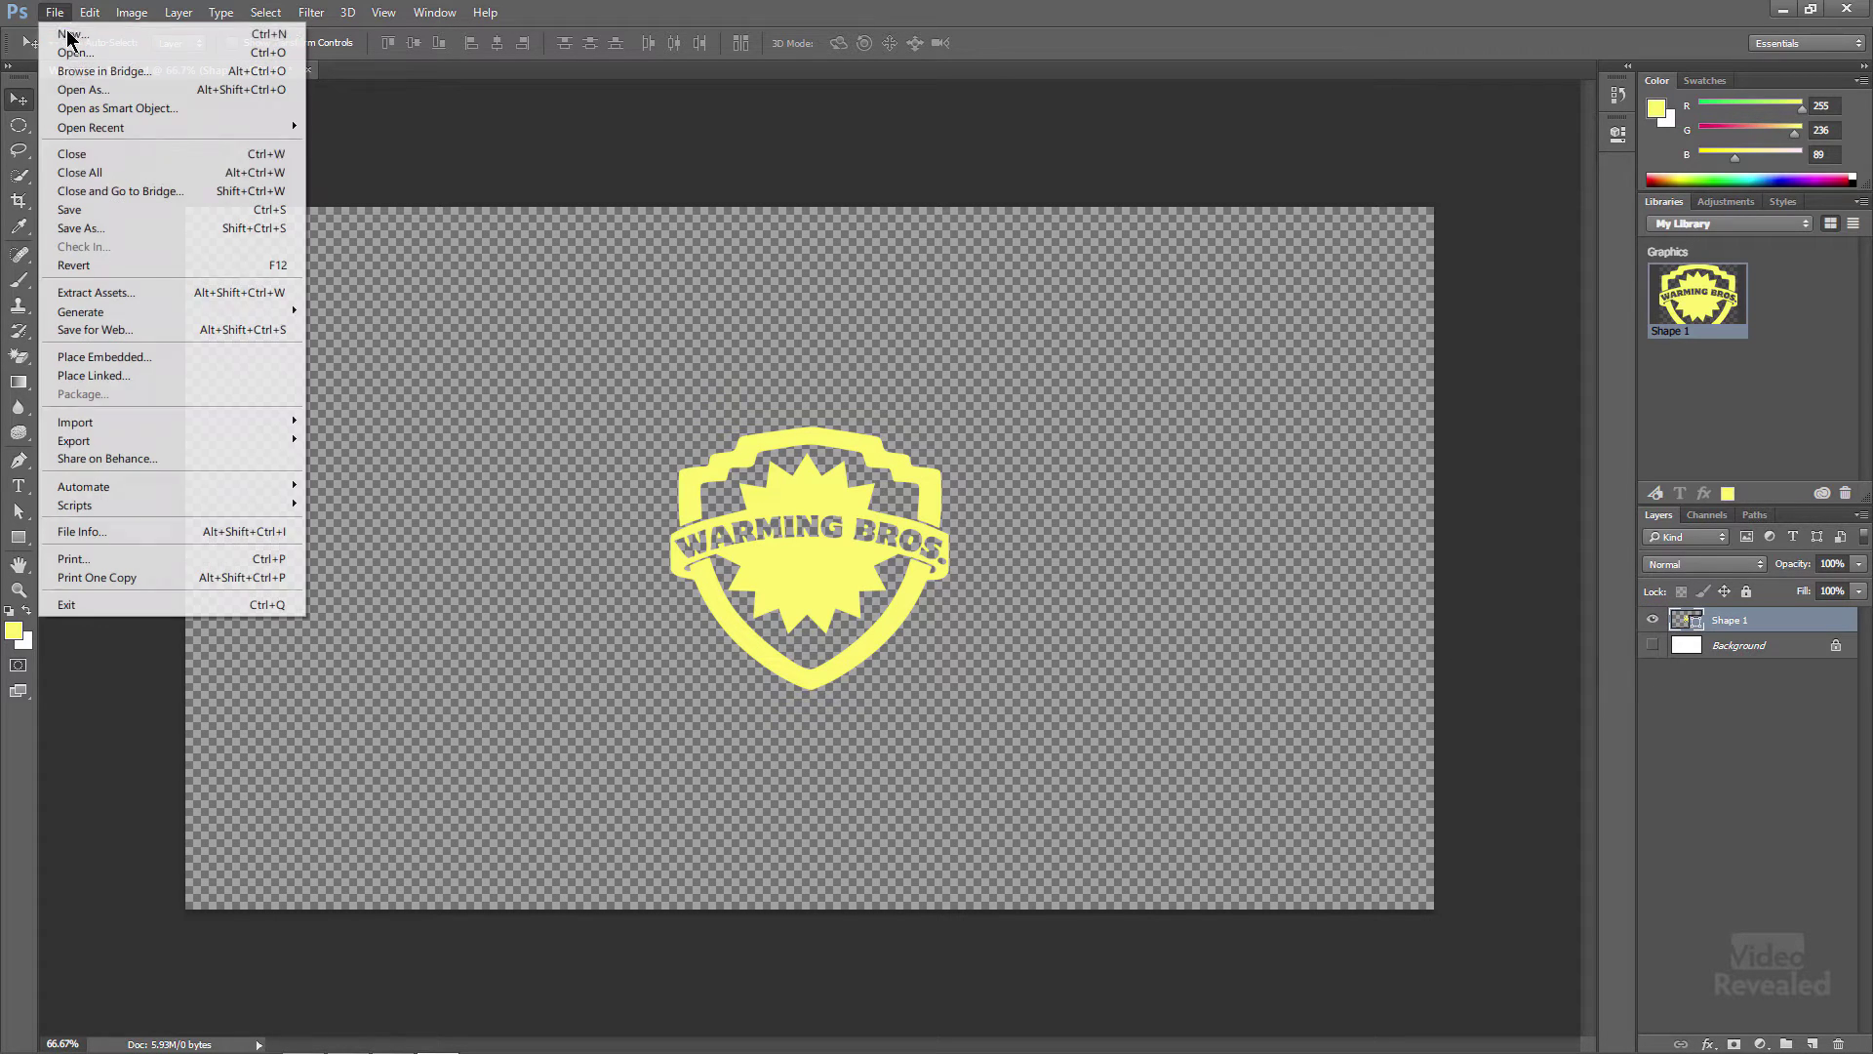
left_click(100, 210)
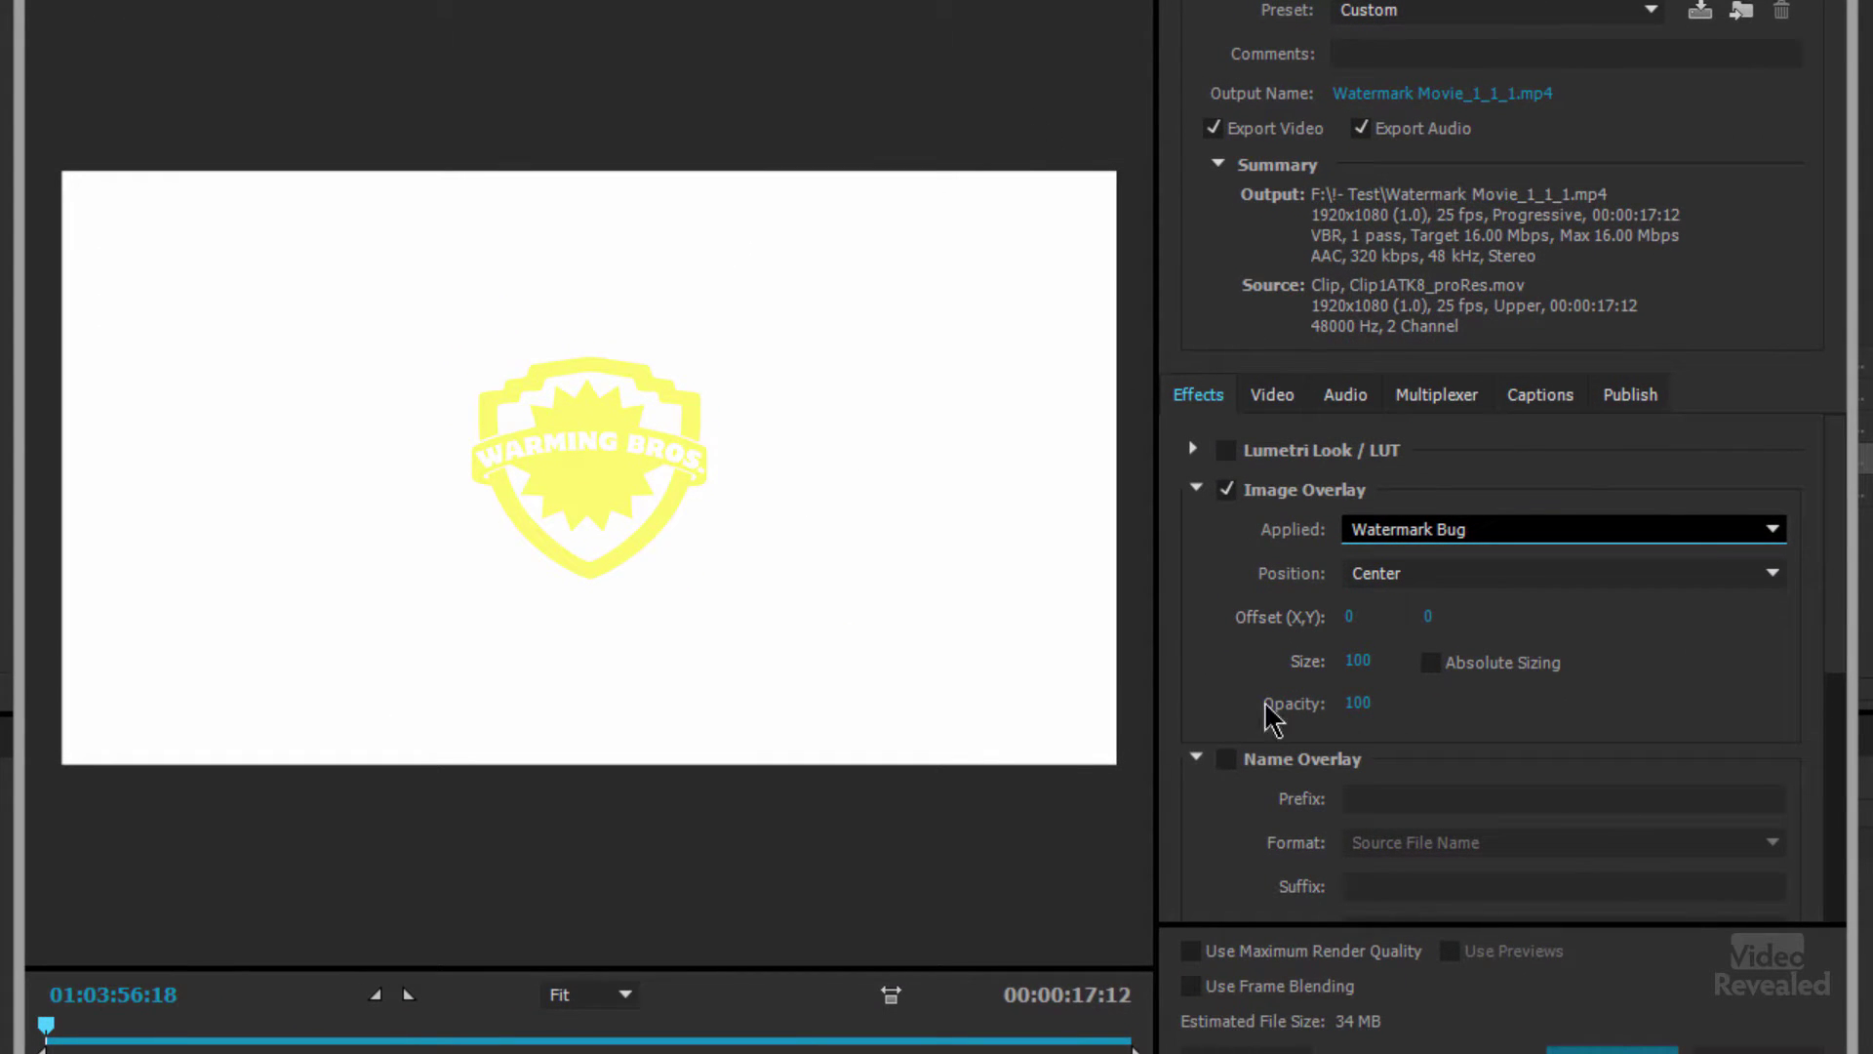
Step: Reapply Watermark Bug.psd as the overlay image and toggle Image Overlay off and on to compare
left_click(1488, 535)
left_click(1455, 651)
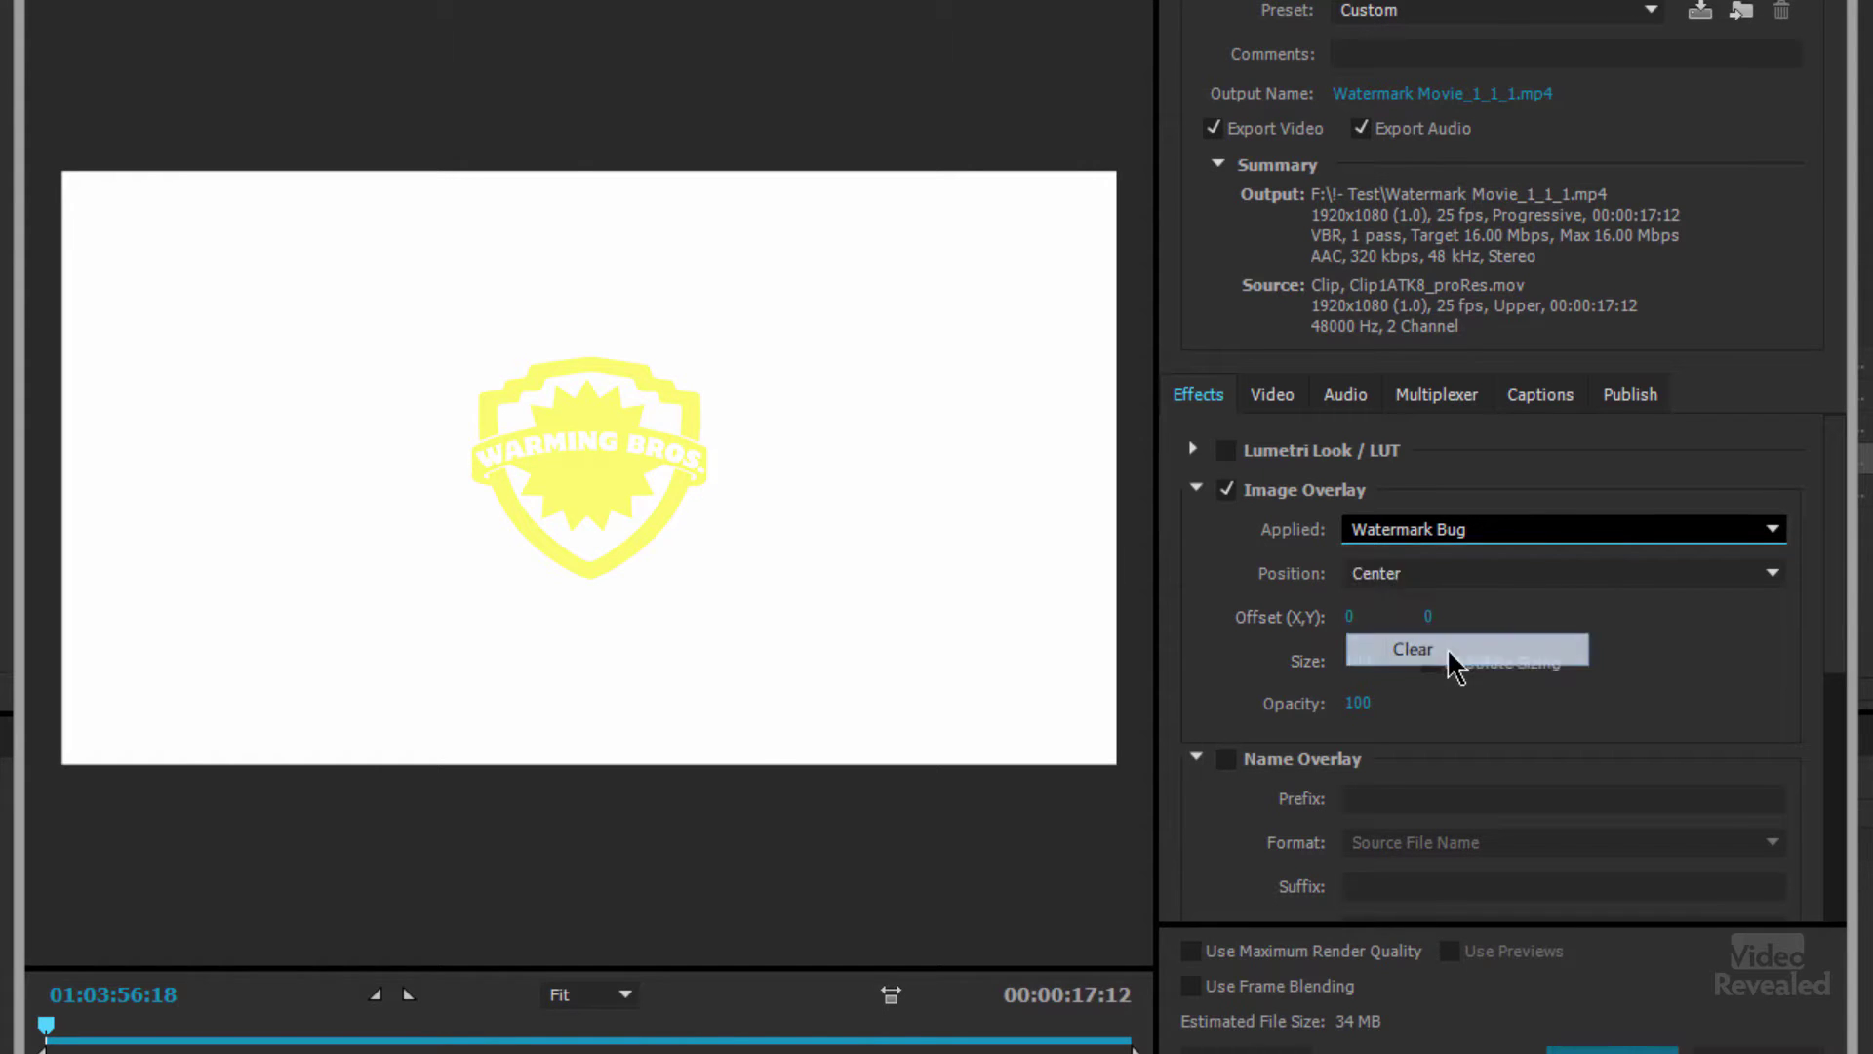
left_click(1464, 551)
left_click(1460, 624)
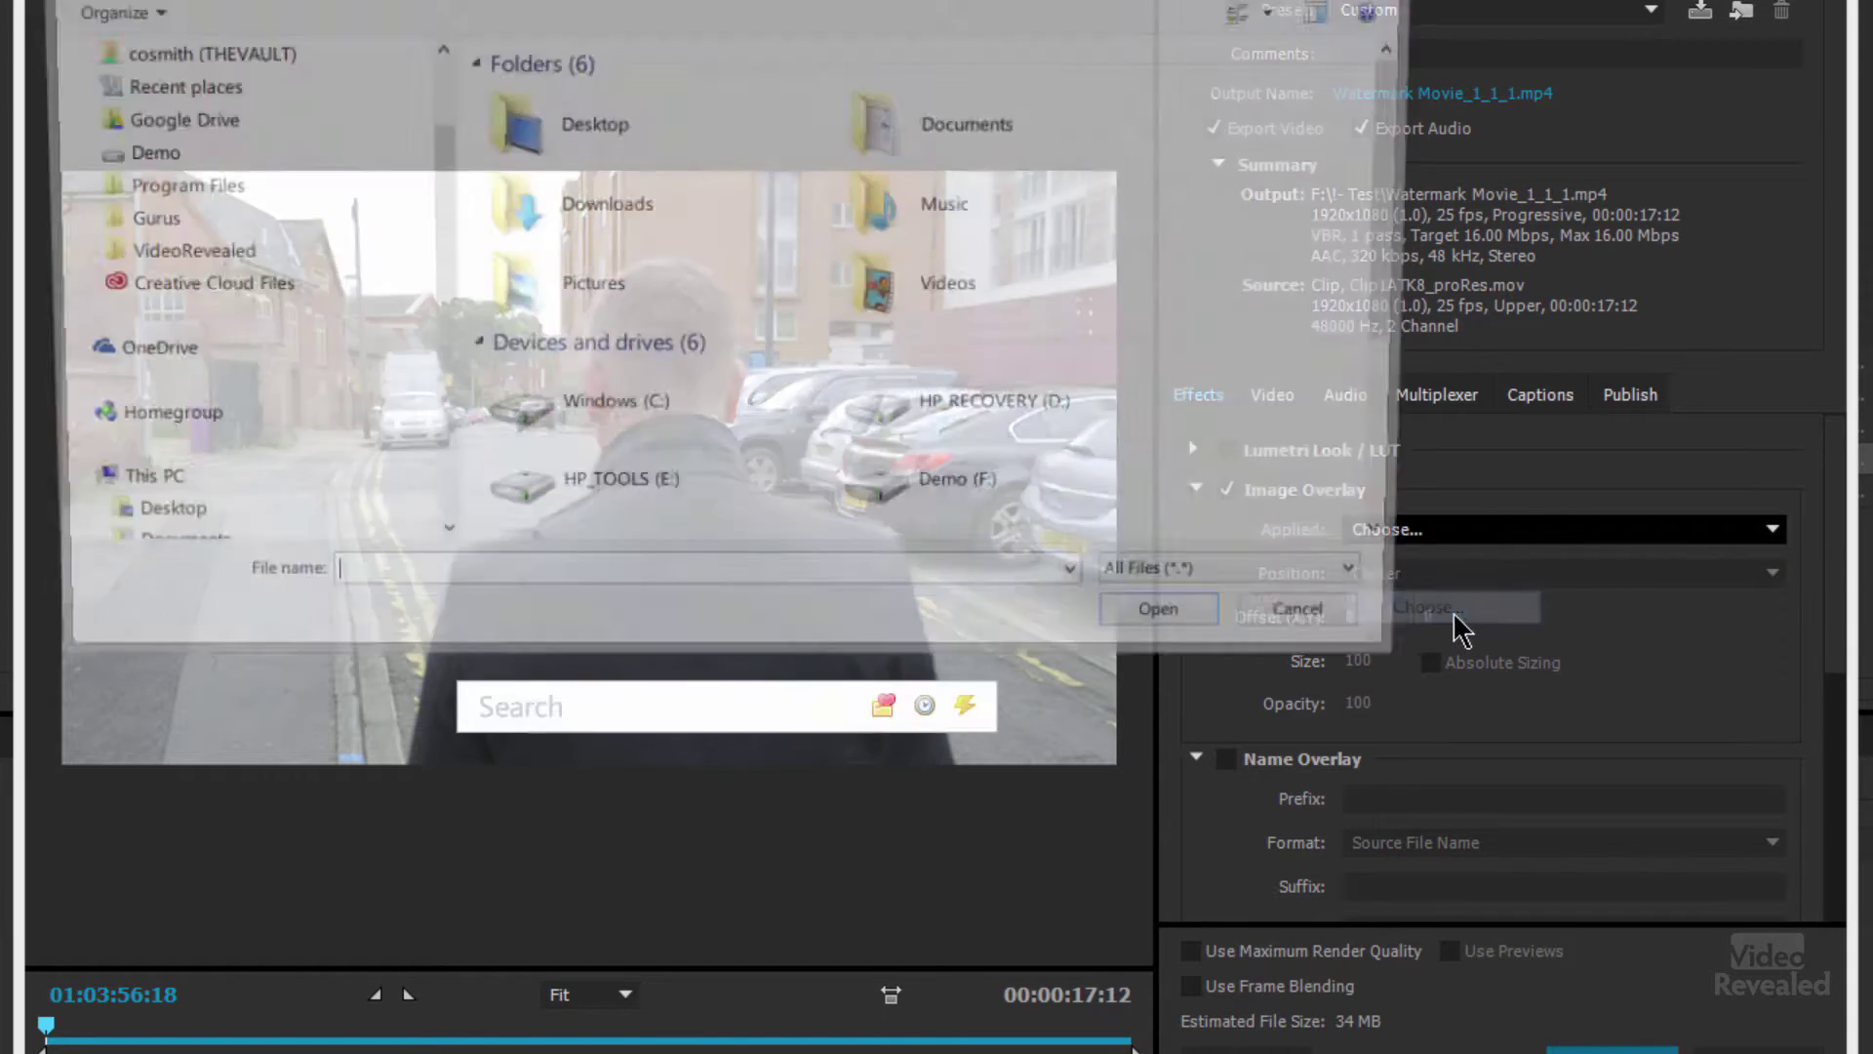
left_click(922, 693)
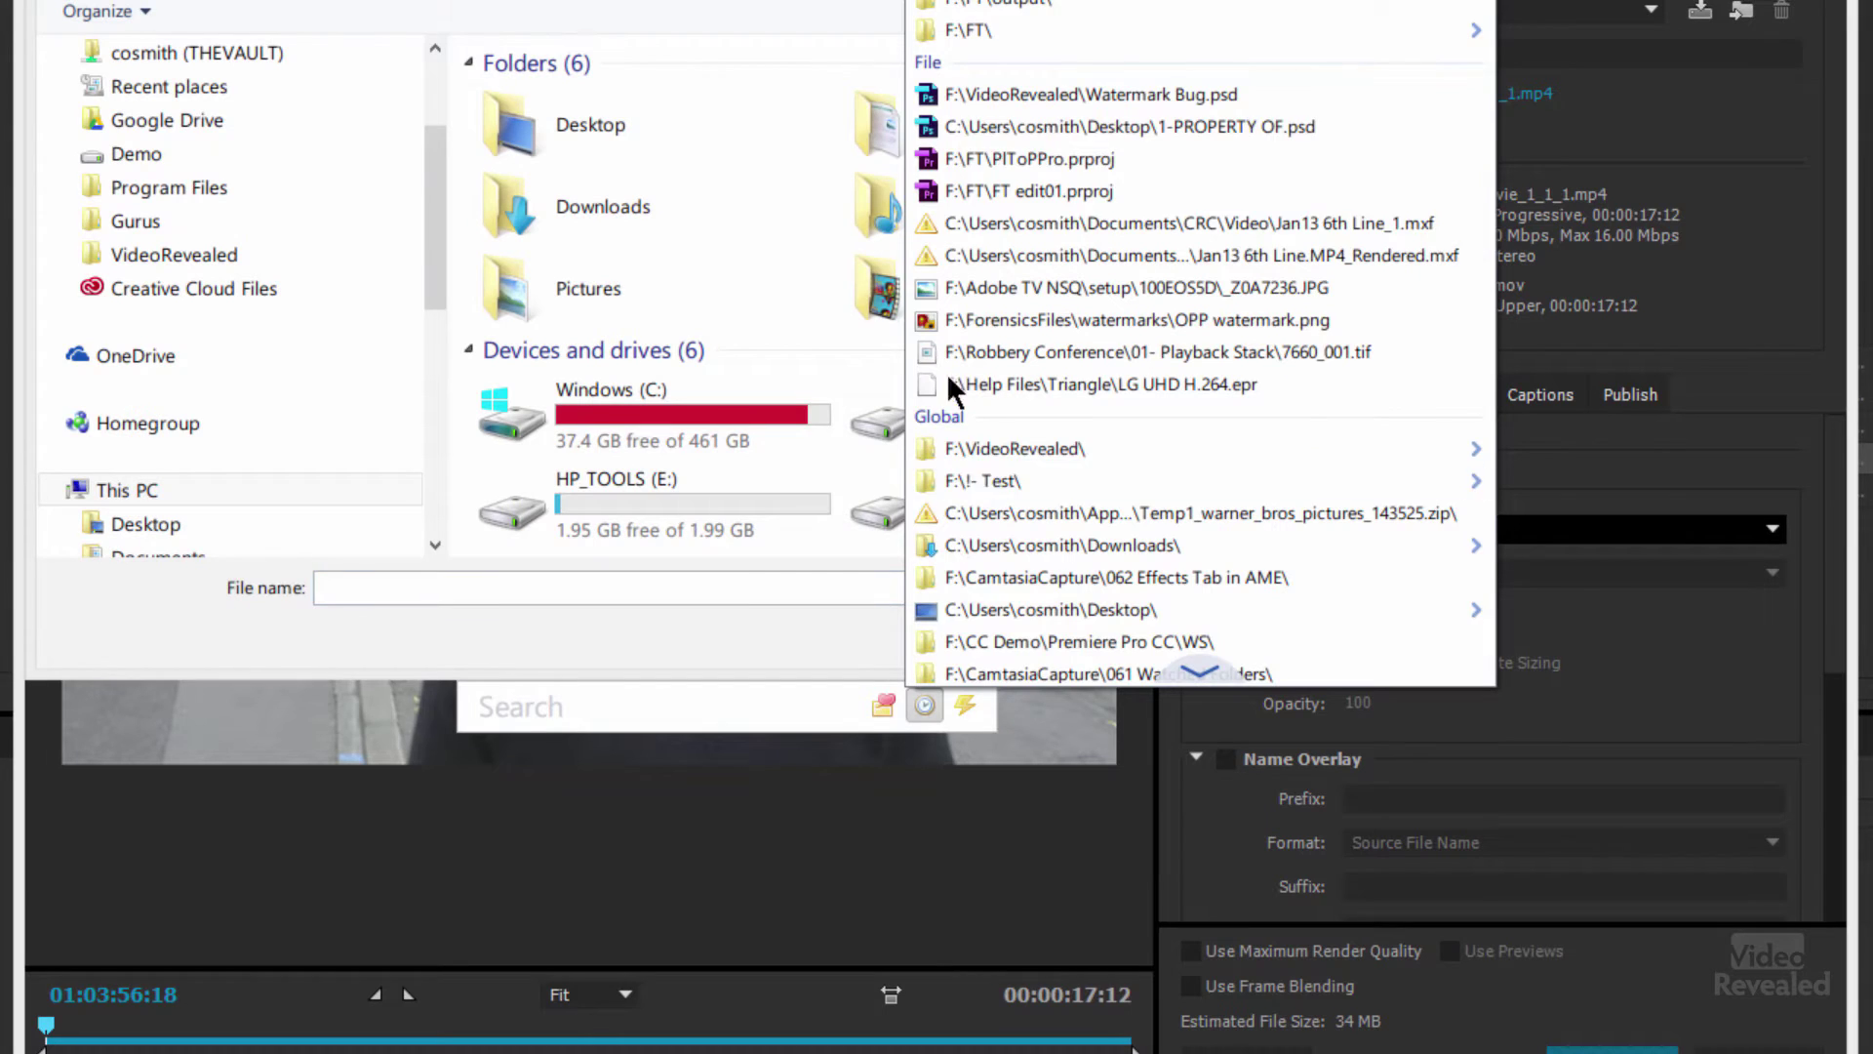
left_click(982, 96)
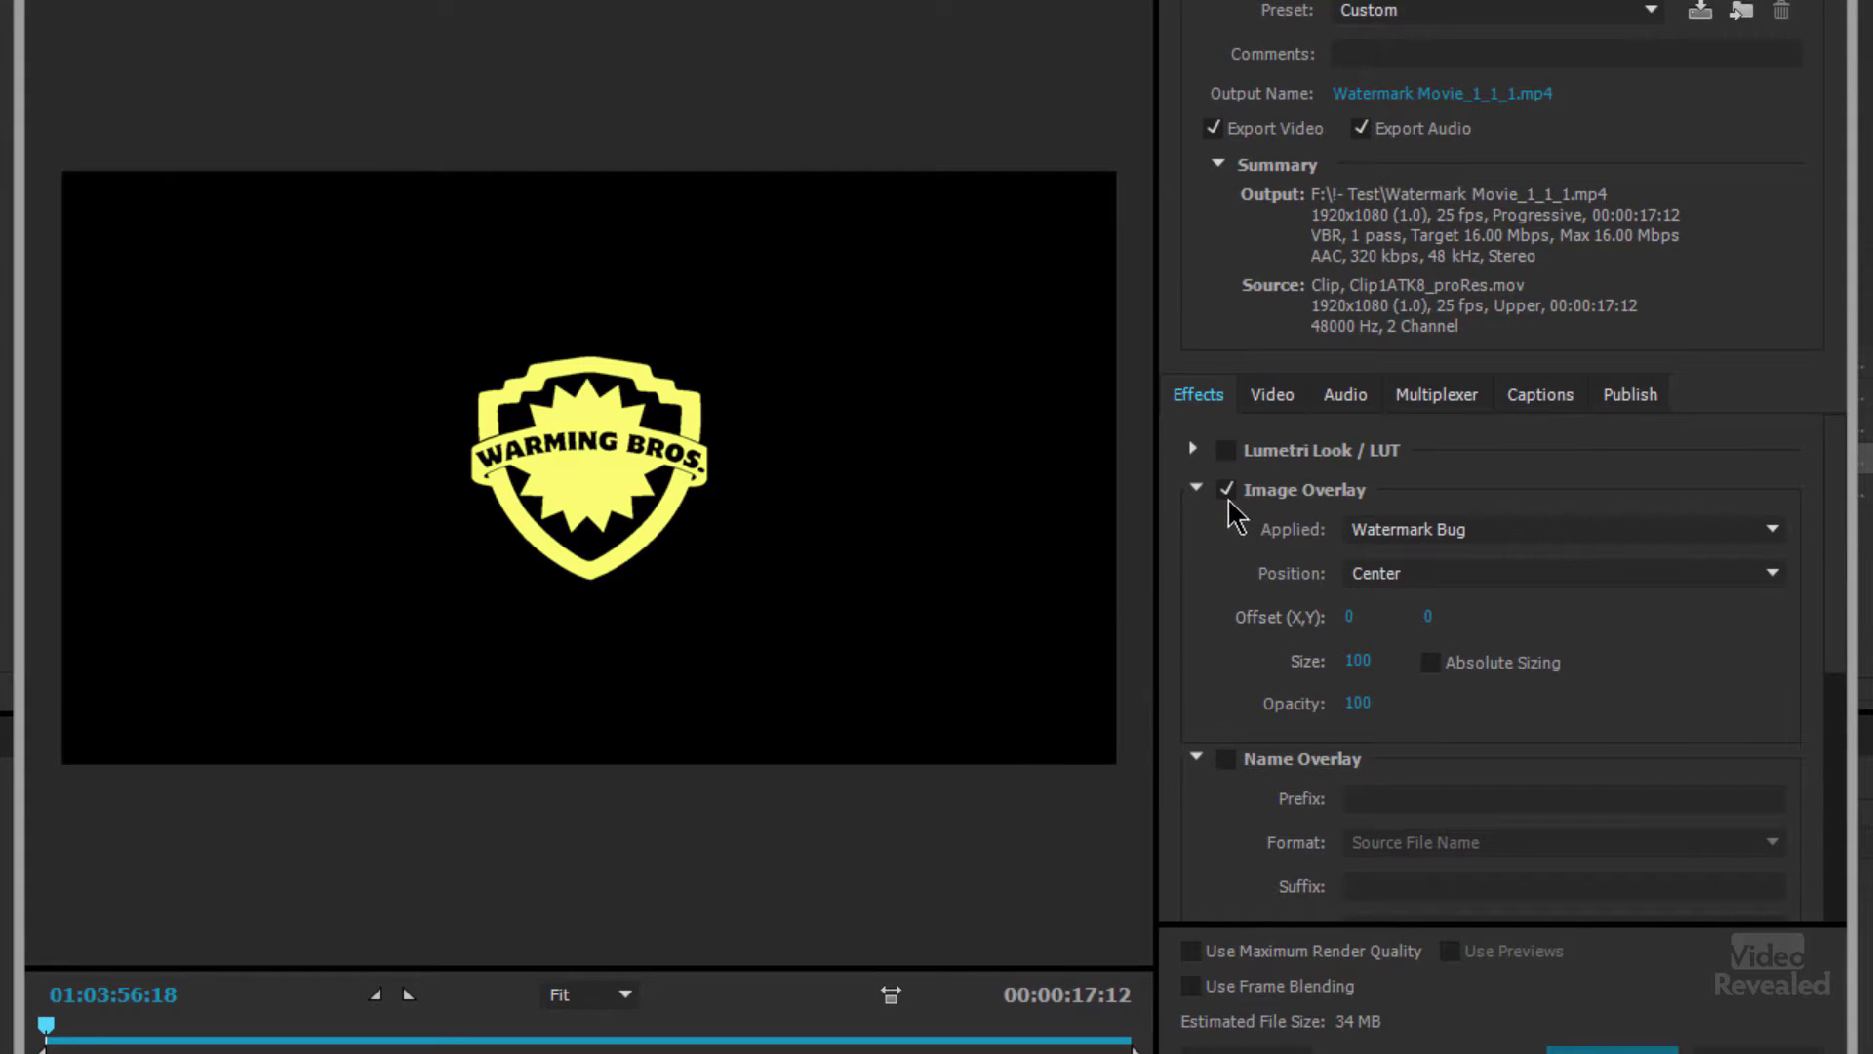
left_click(1226, 491)
left_click(1226, 491)
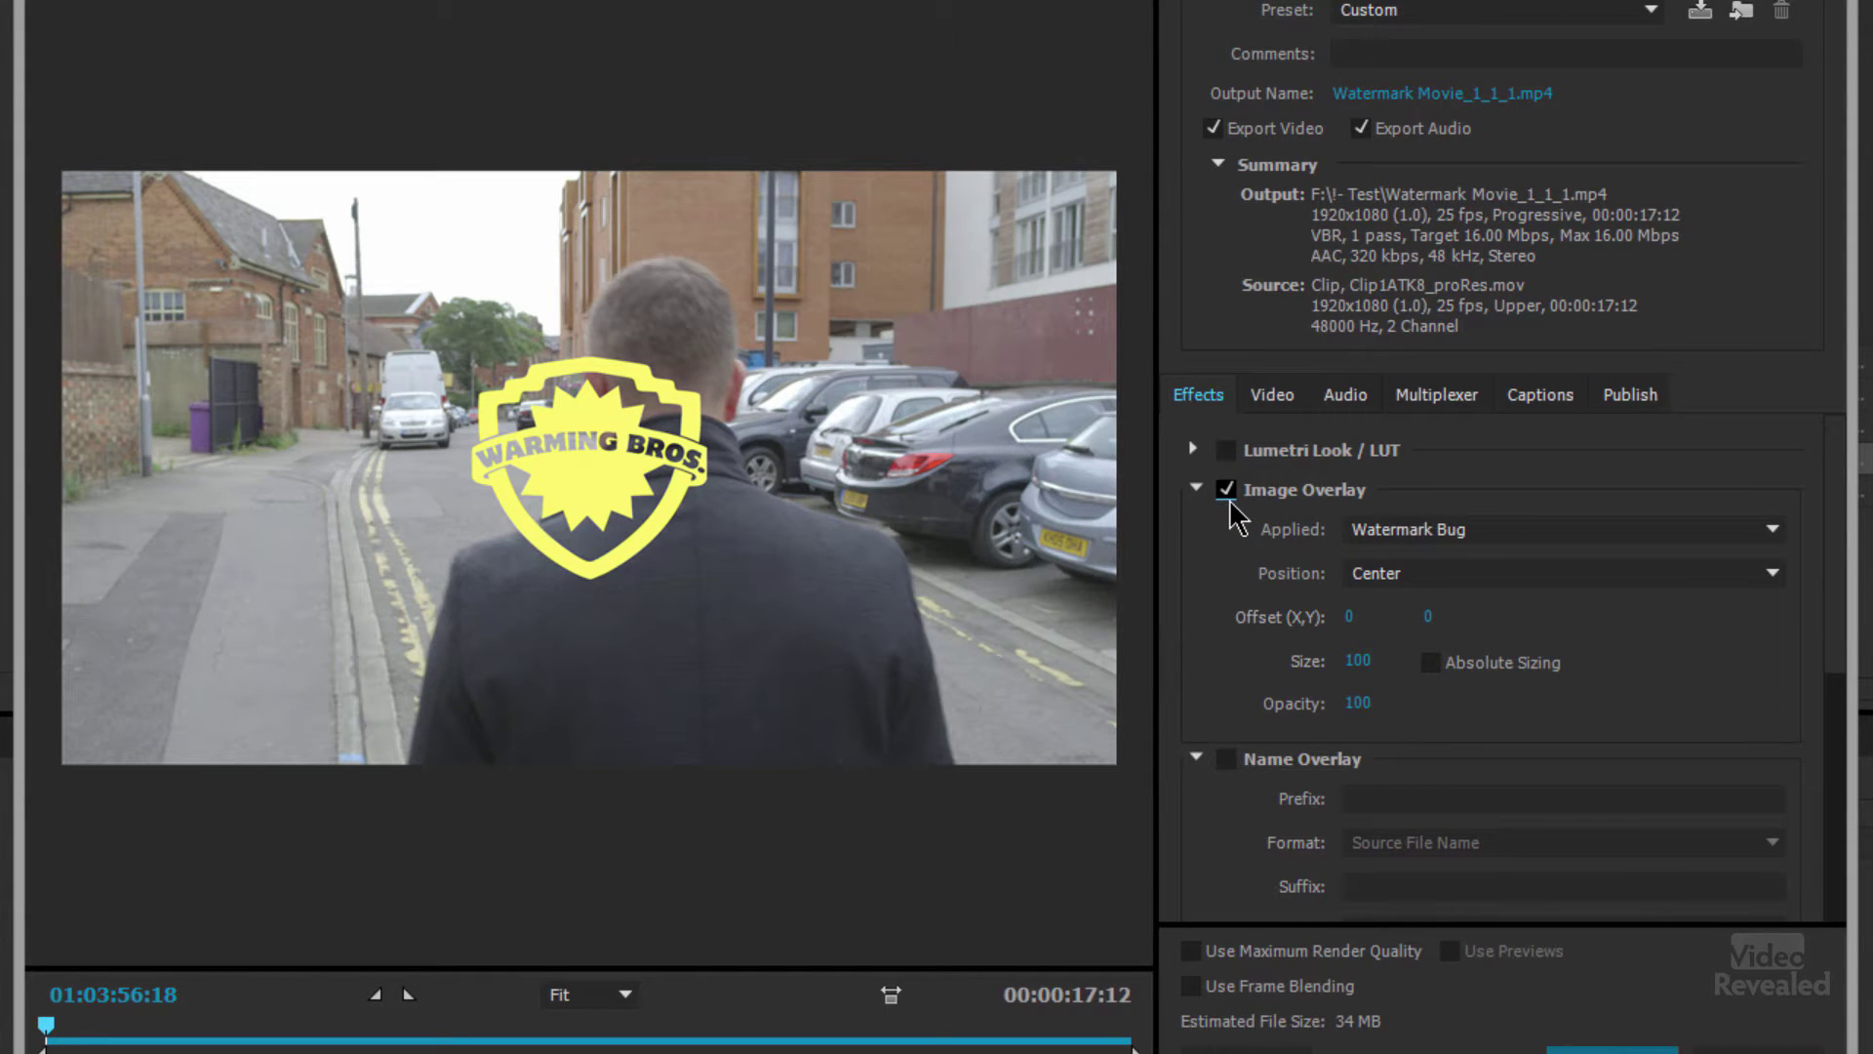
left_click(1226, 491)
left_click(1226, 491)
Step: Try the Bottom Left and Bottom Right overlay positions, then return the watermark to Center
left_click(1459, 578)
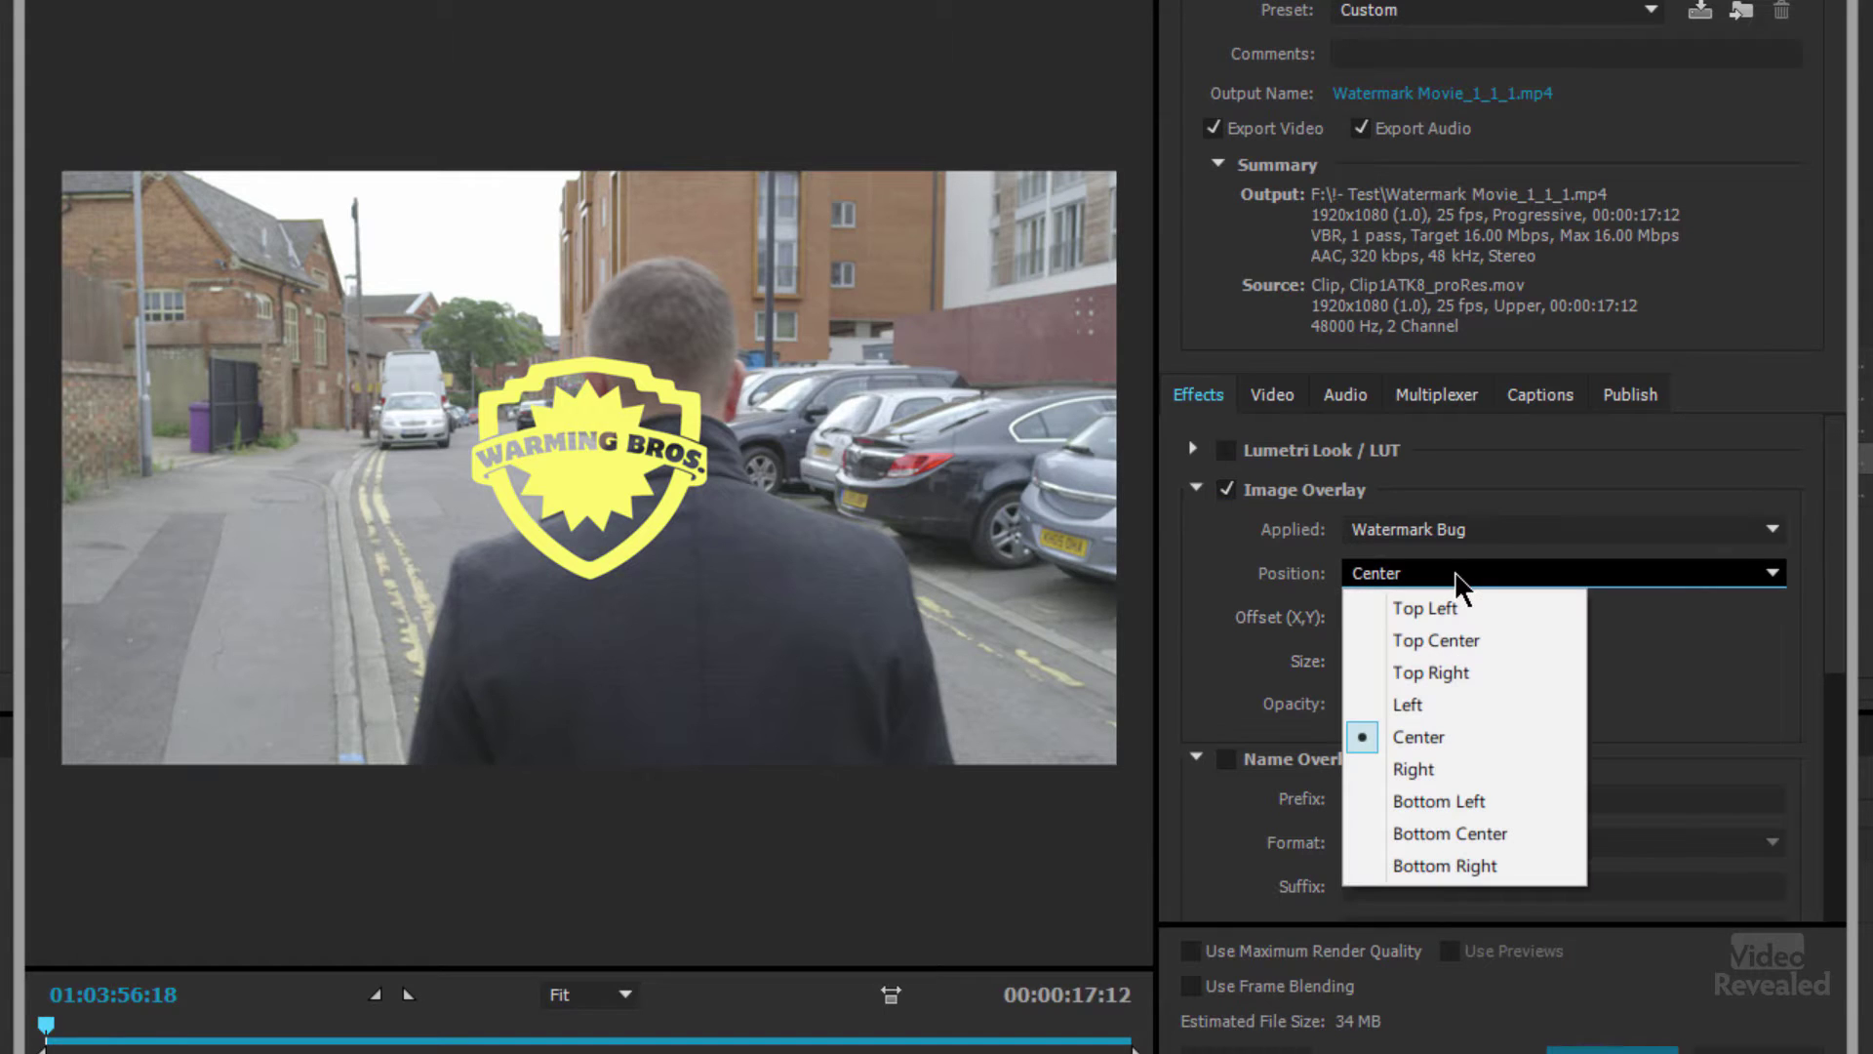
left_click(1504, 803)
left_click(1477, 584)
left_click(1492, 863)
left_click(1479, 579)
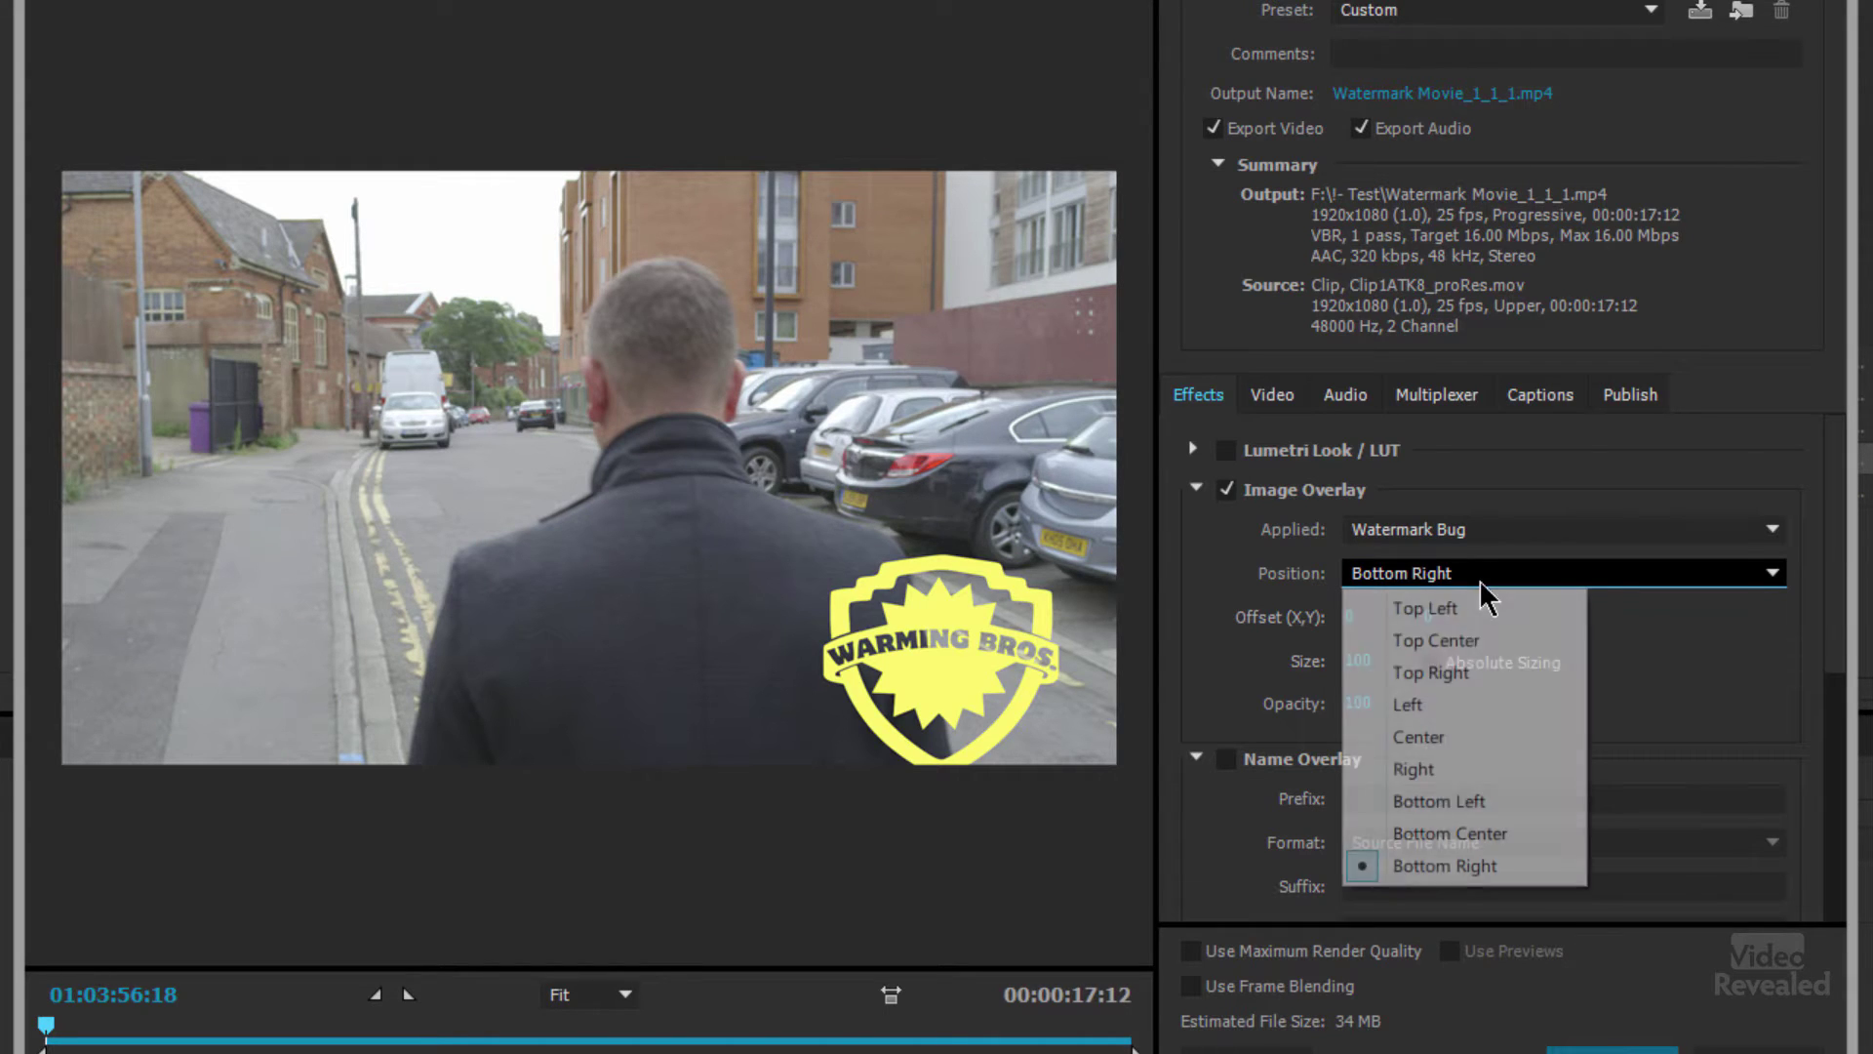
left_click(1483, 736)
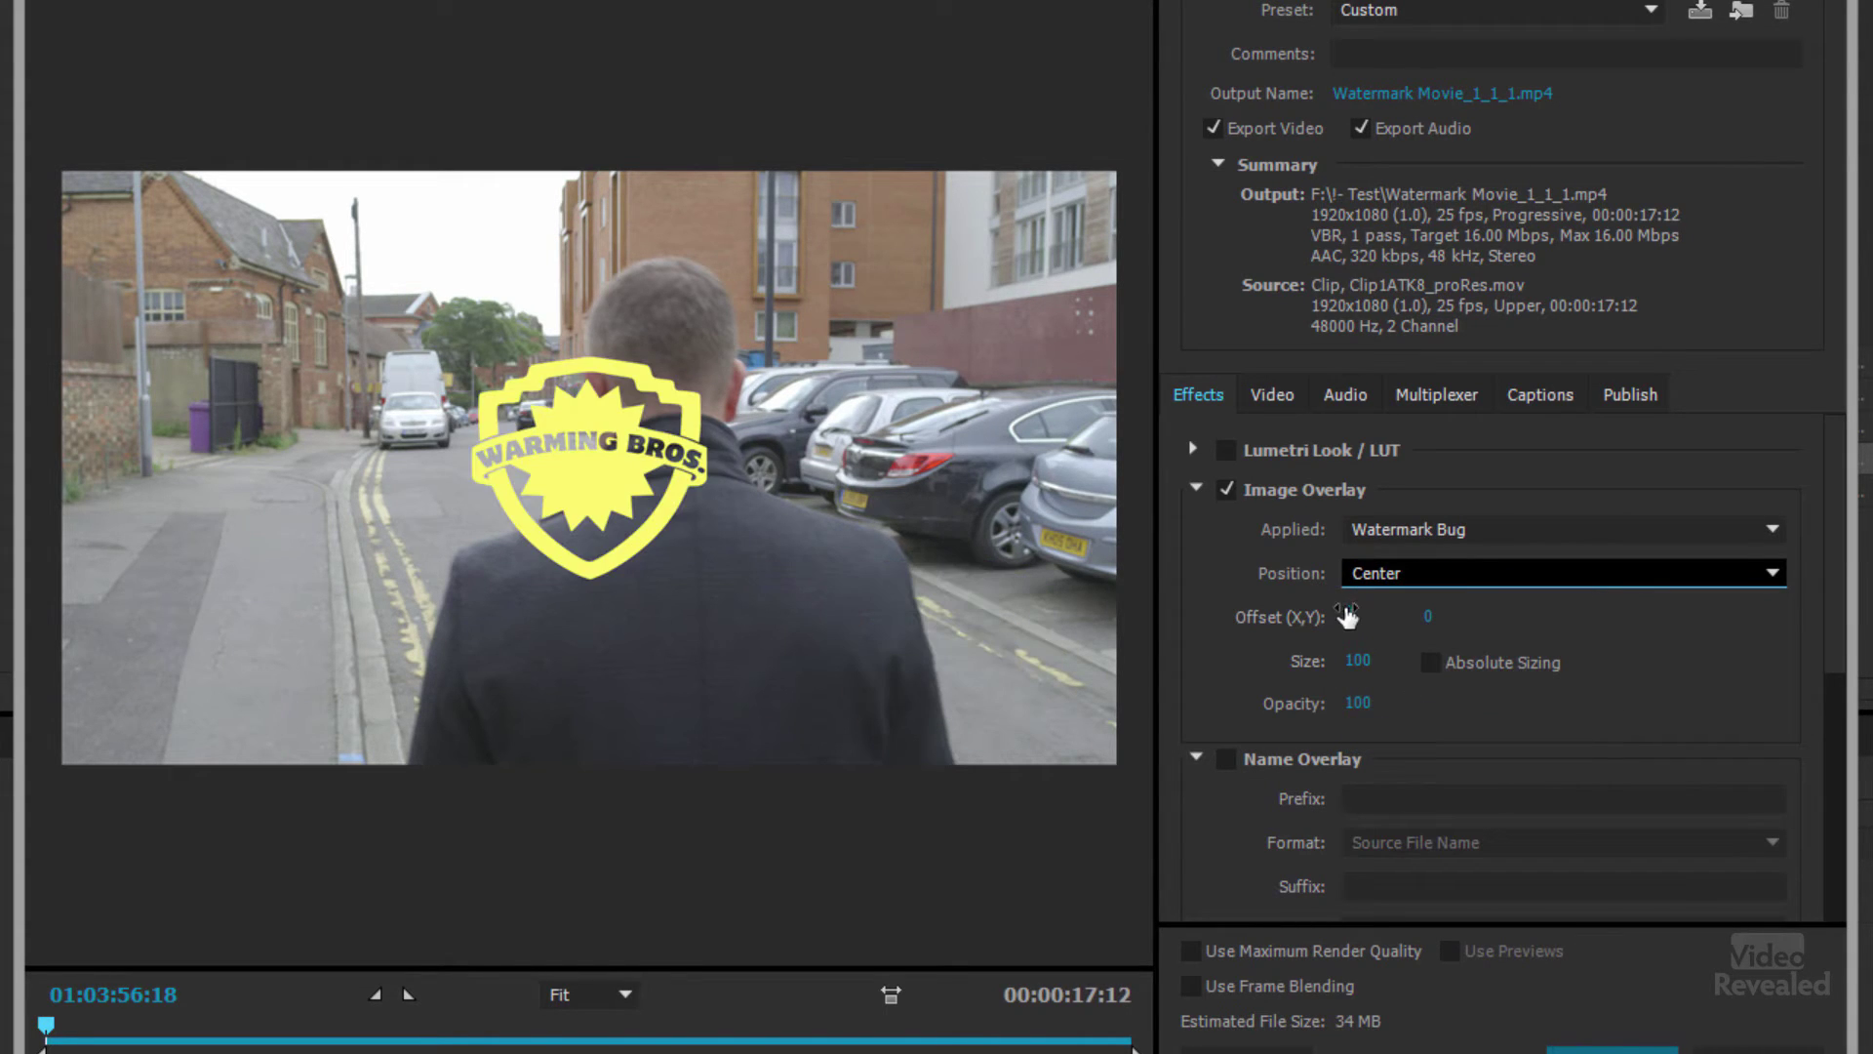
Step: Scrub the overlay X and Y offsets to move the watermark toward the lower right
left_click_drag(1346, 621, 1850, 593)
left_click_drag(1359, 618, 1697, 630)
left_click_drag(1431, 625, 1800, 538)
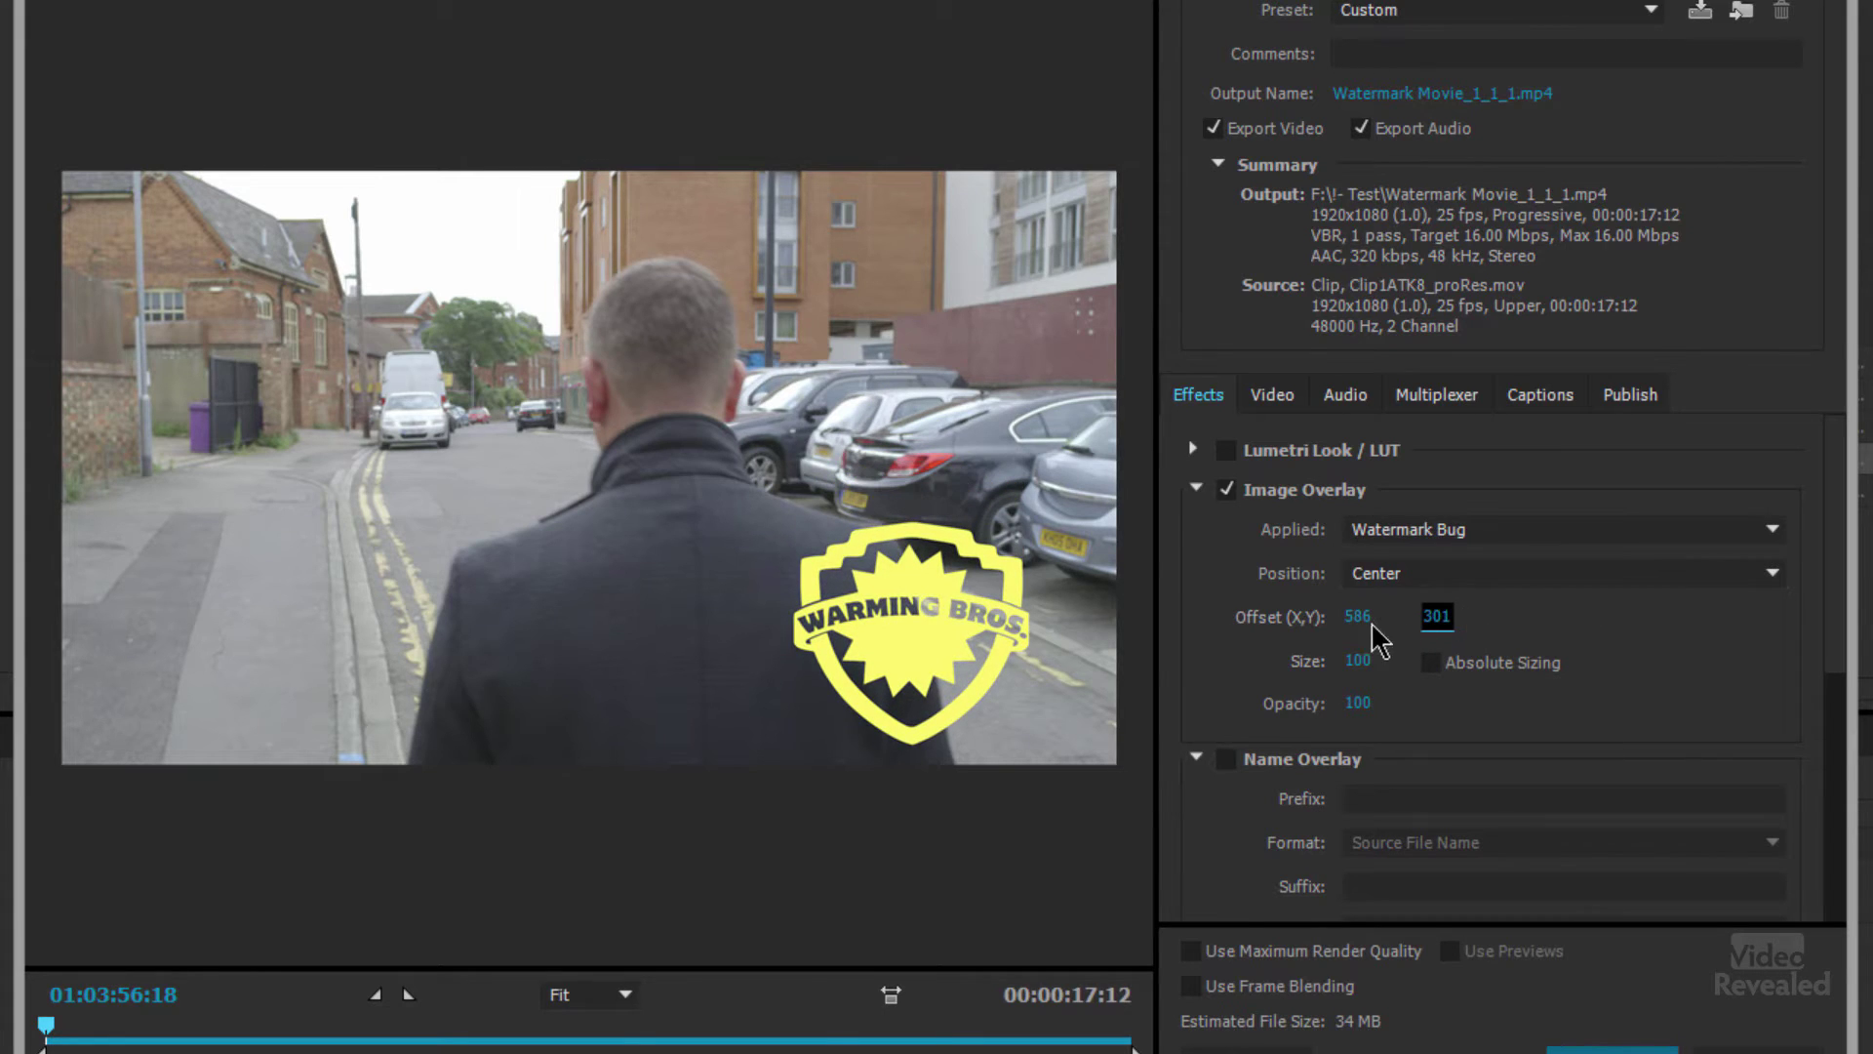
left_click_drag(1357, 617, 1540, 606)
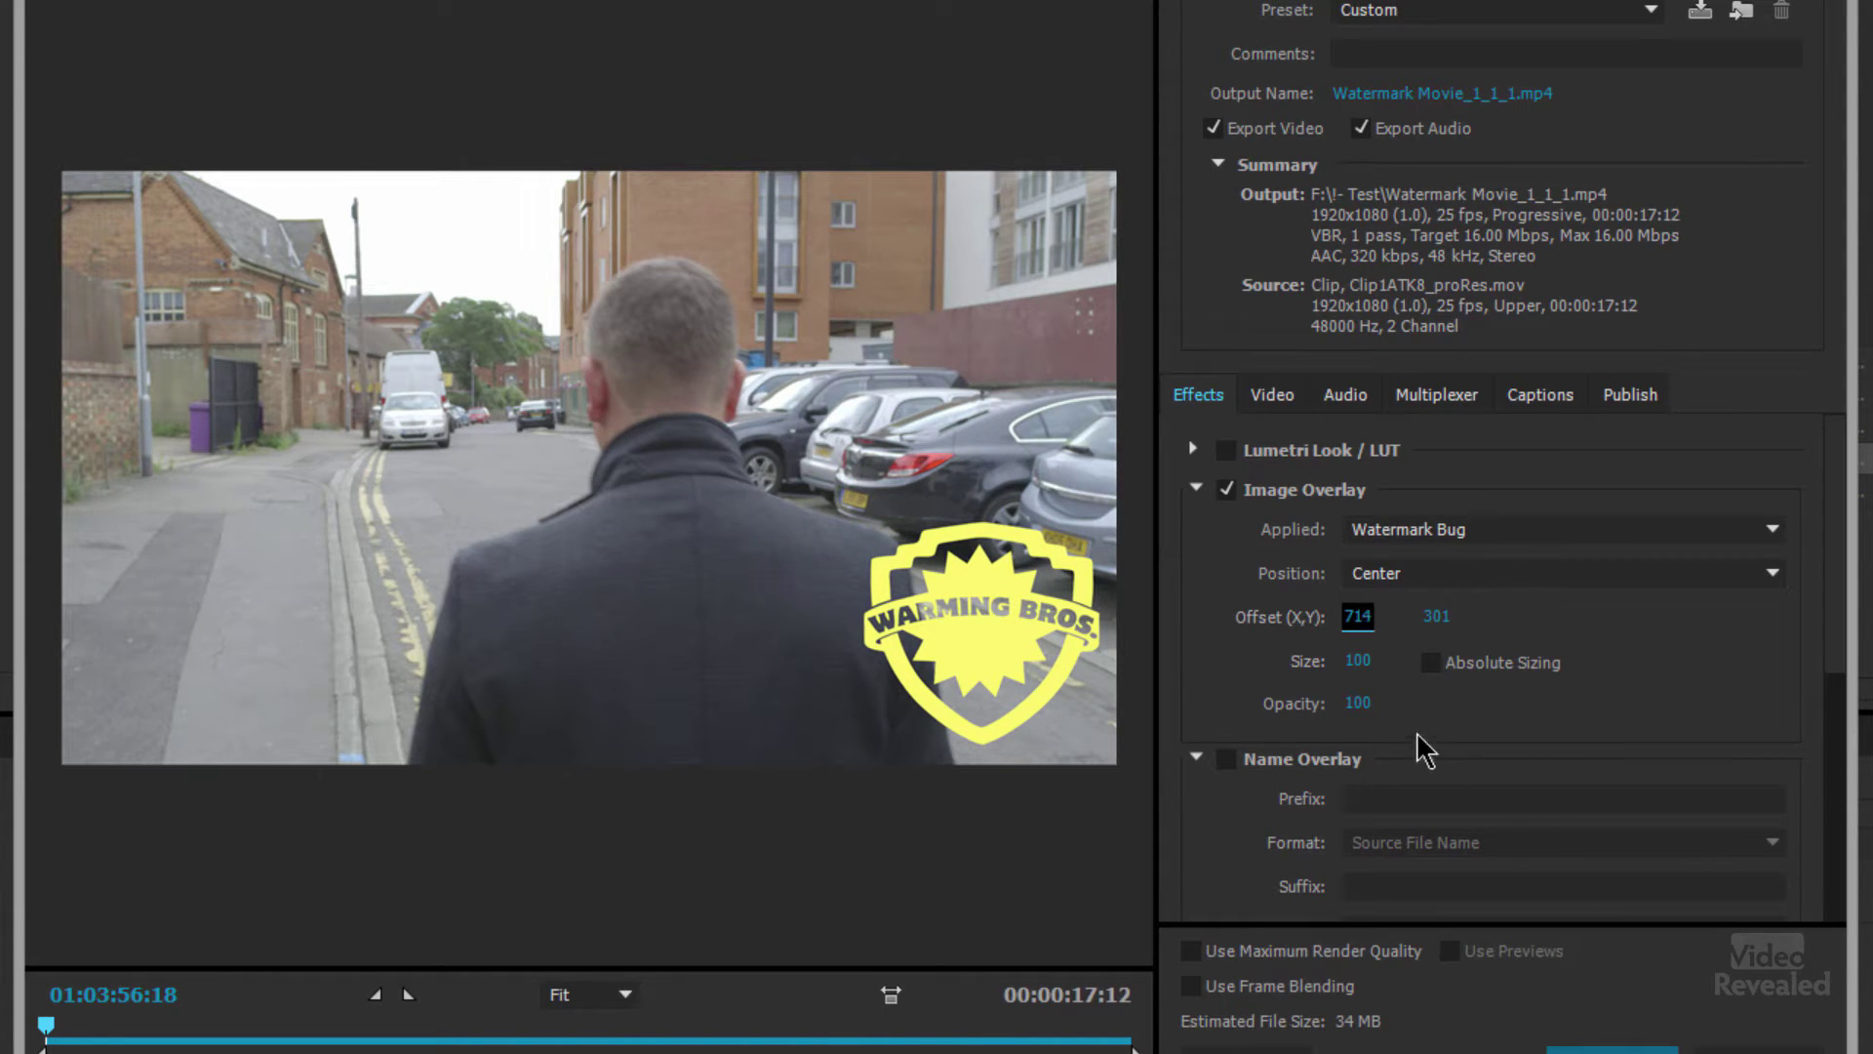
Step: Finalize offset 780, 368, size 57 and opacity 34, then preview later frames of the clip
left_click_drag(1366, 673, 1286, 675)
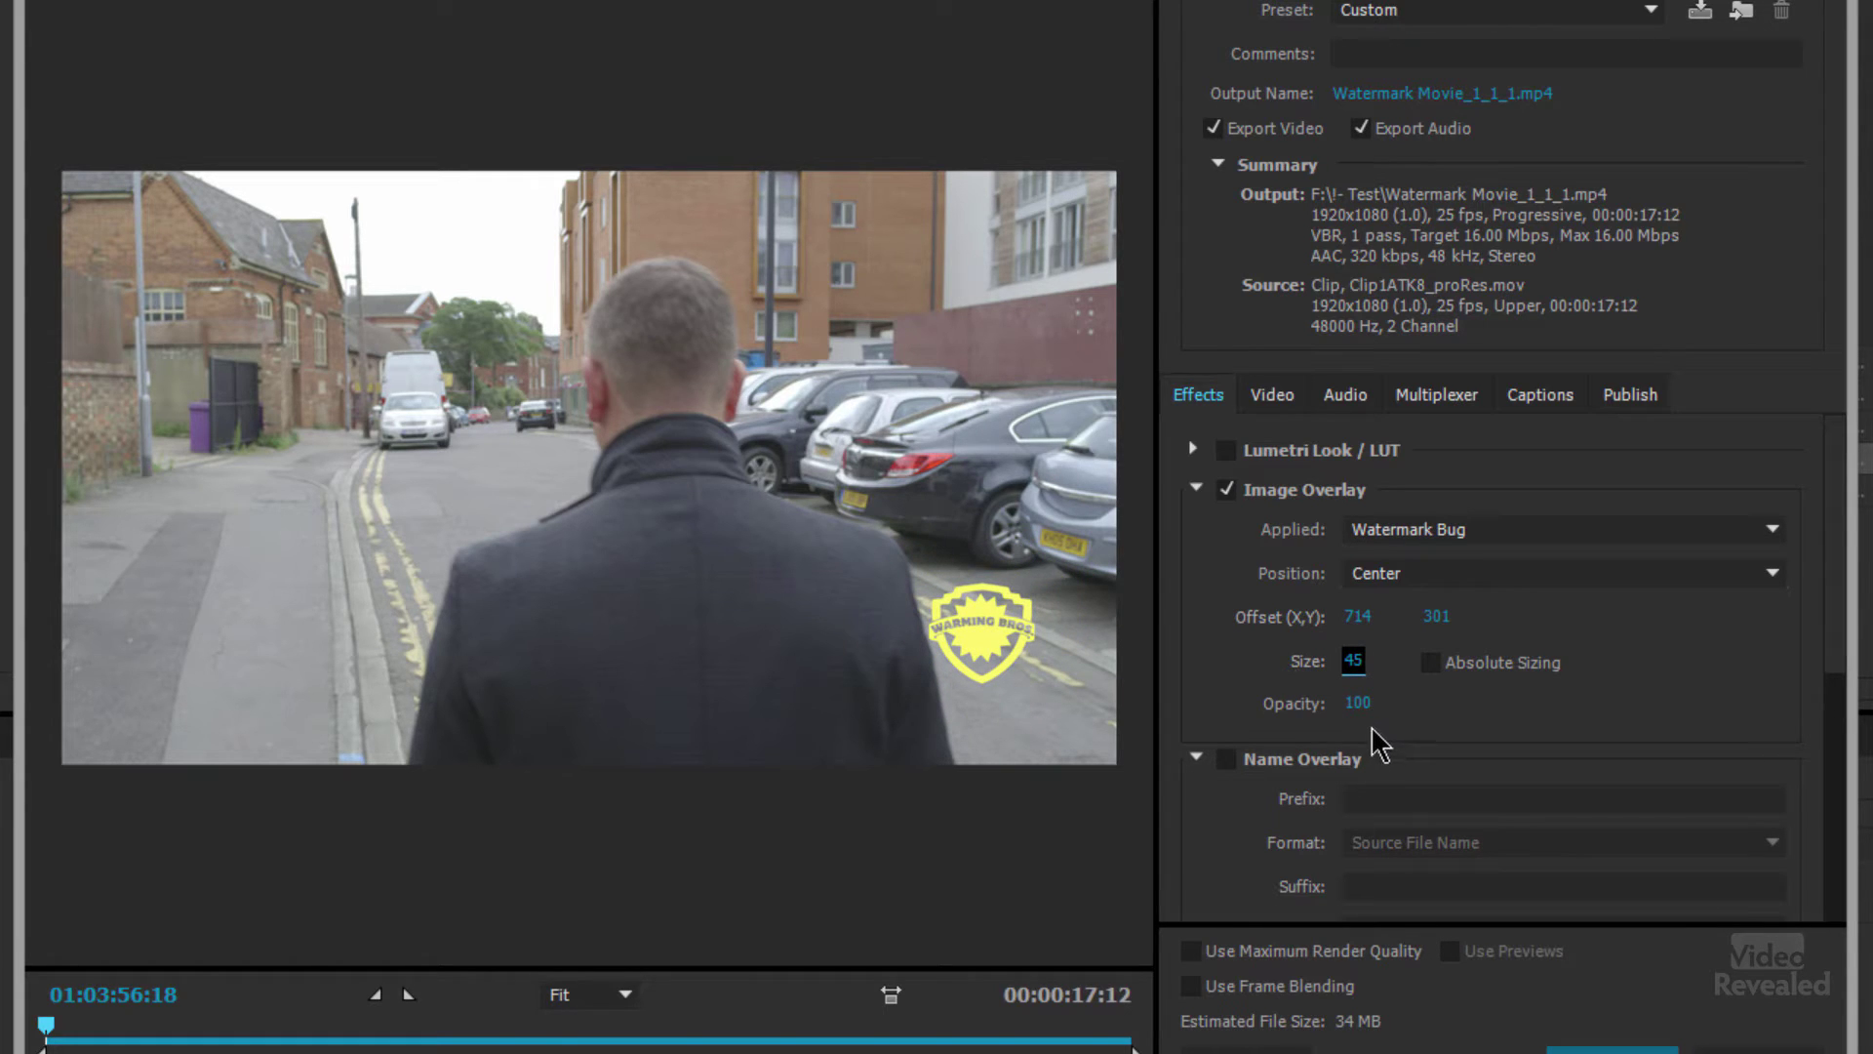
left_click_drag(1356, 617, 1552, 616)
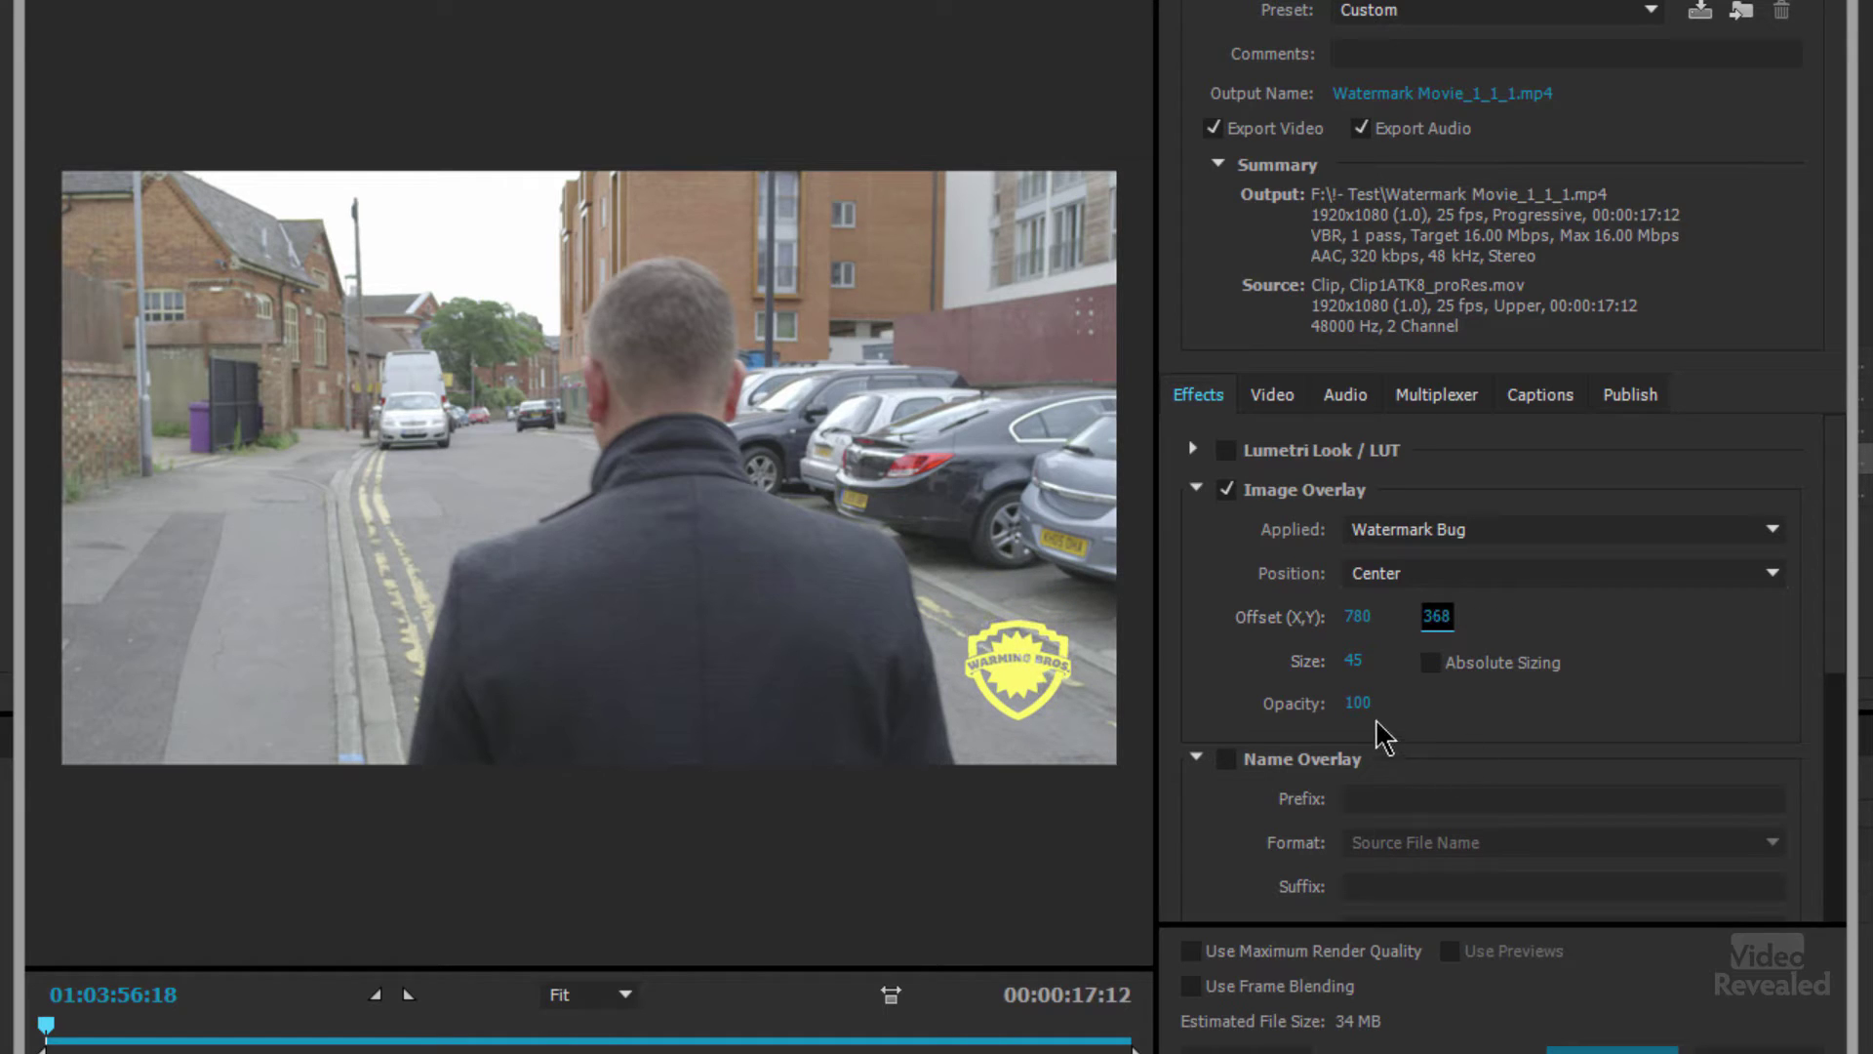
left_click_drag(1365, 717, 1278, 712)
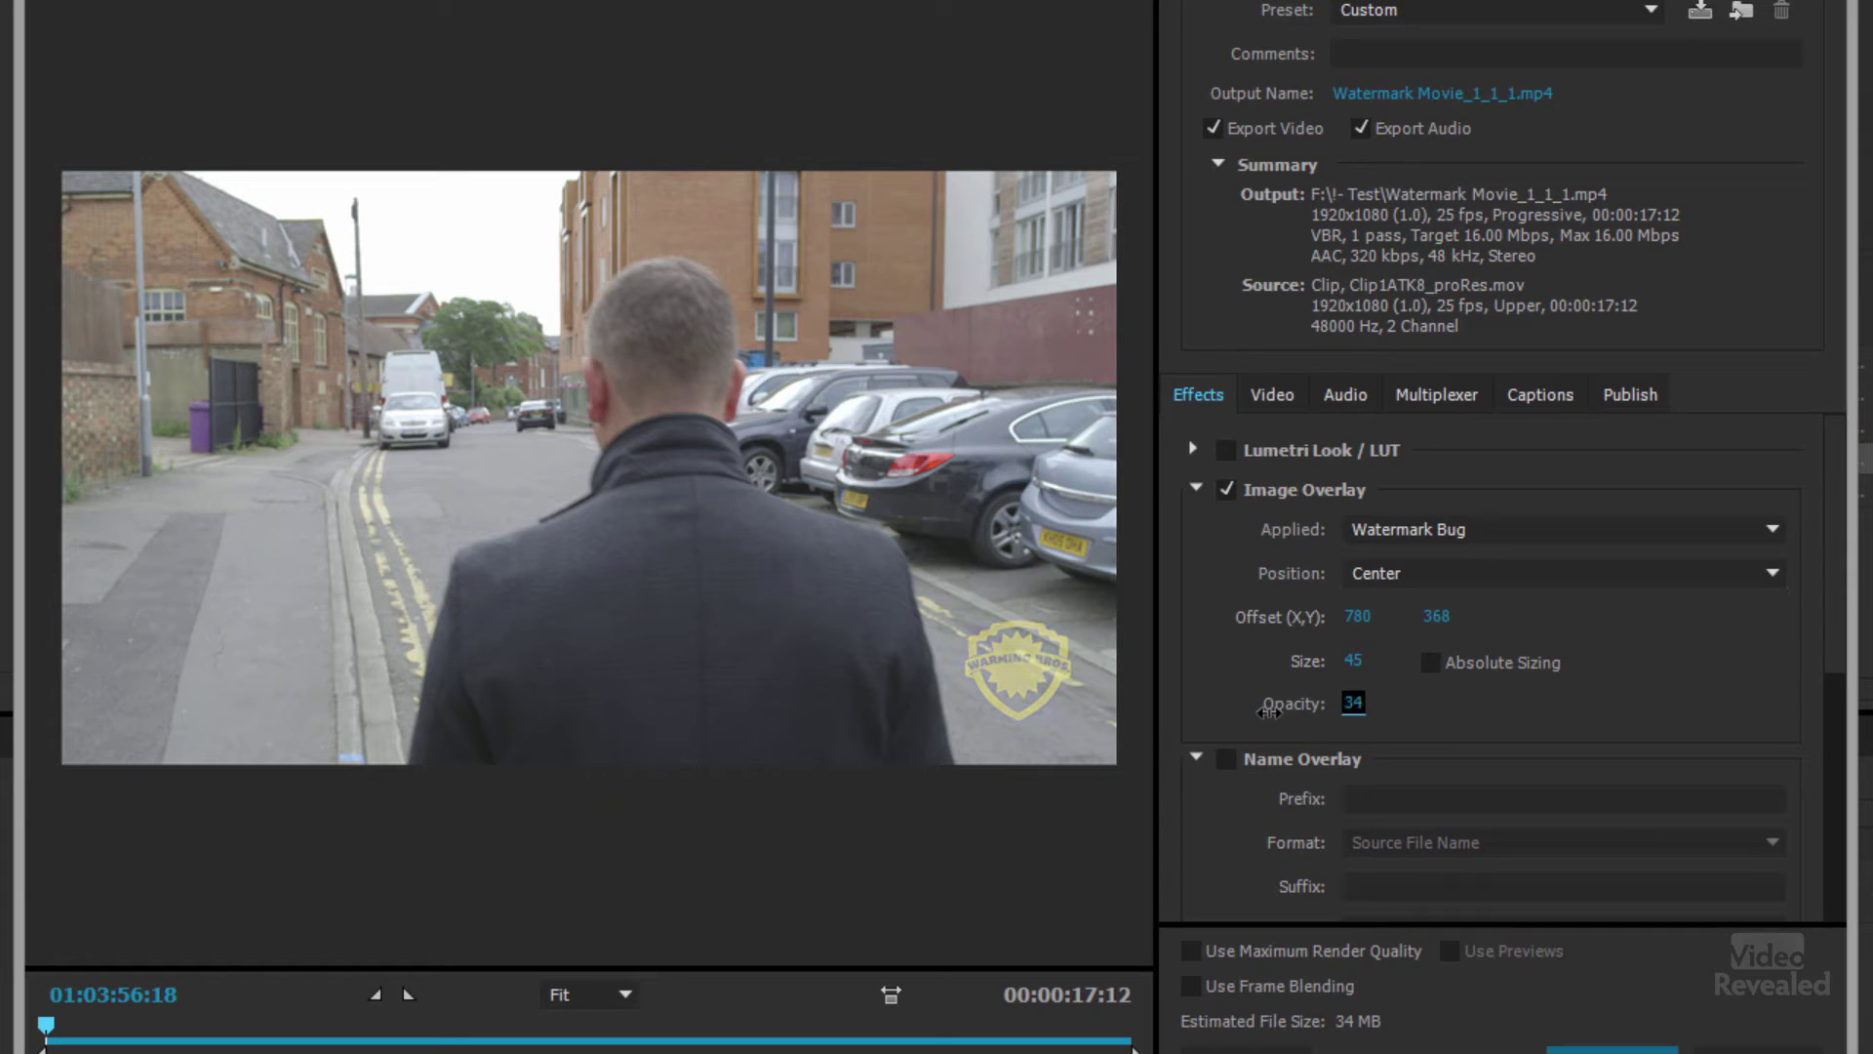
left_click_drag(1354, 663, 1376, 664)
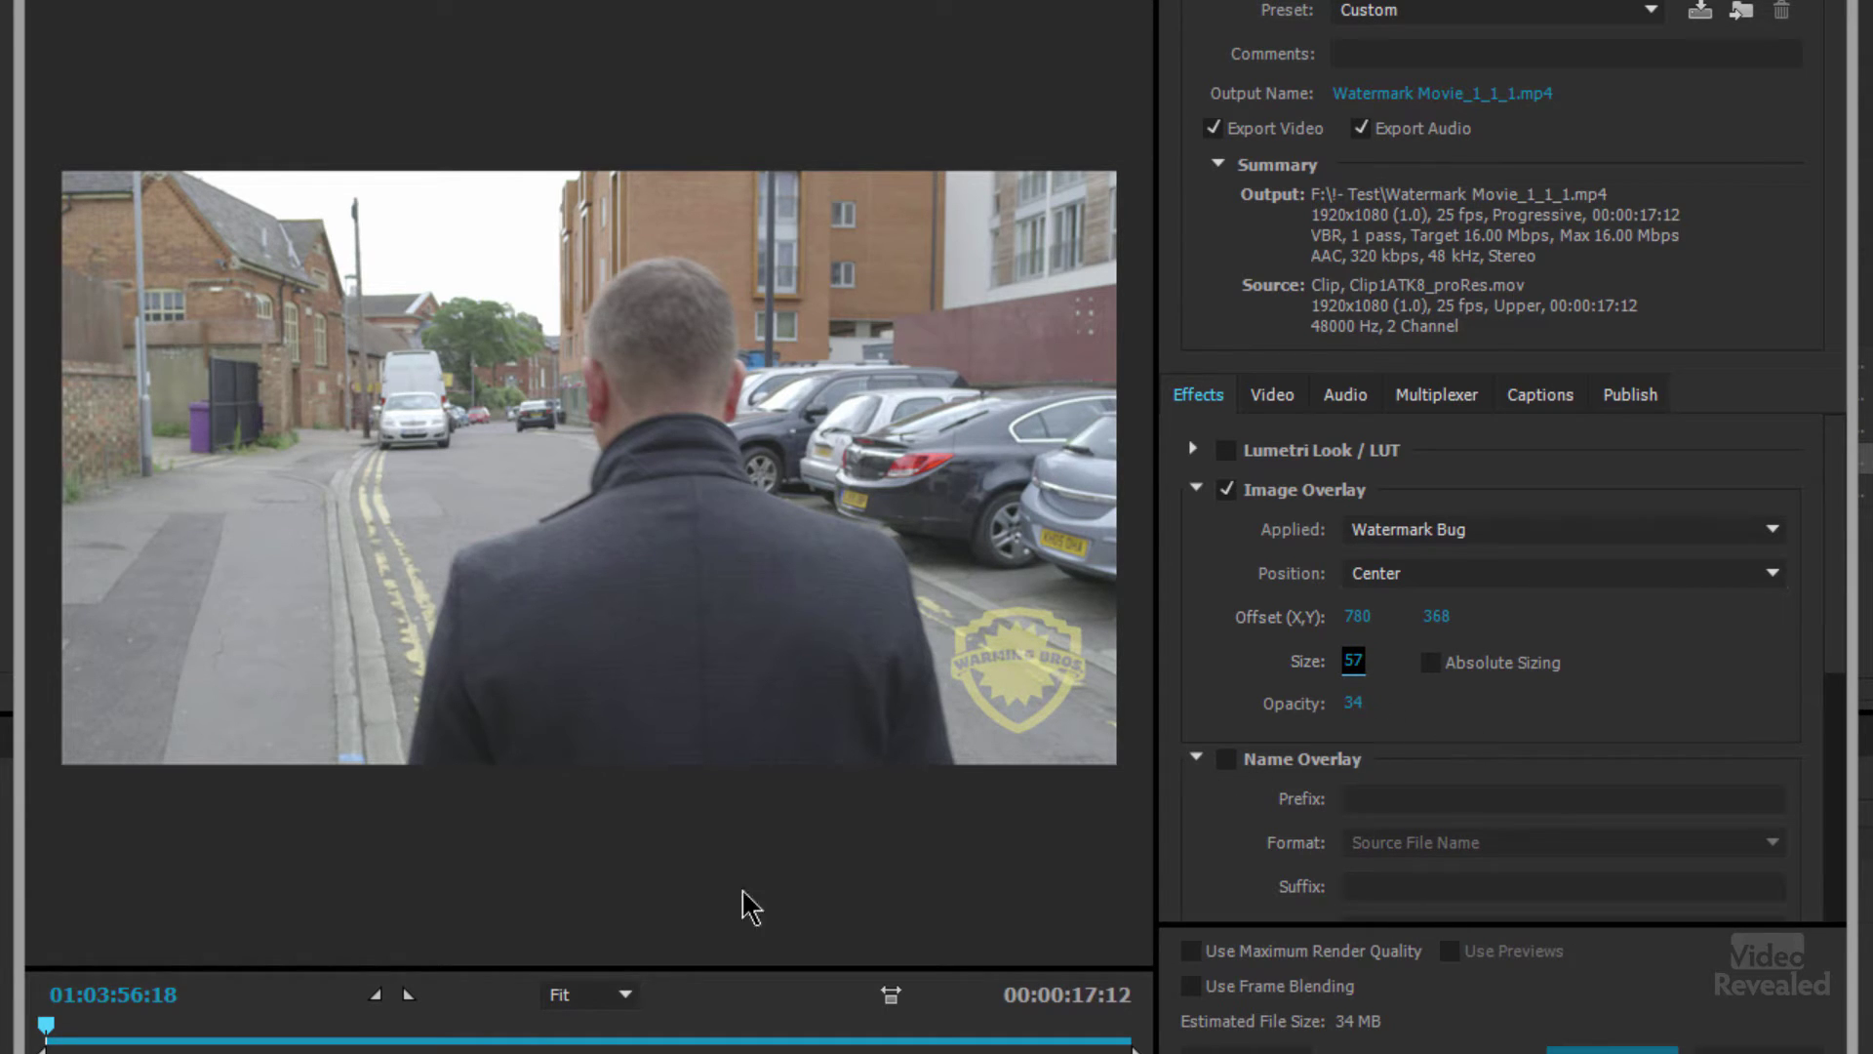
mouse_move(69, 1027)
left_mouse_down()
mouse_move(362, 1026)
mouse_move(39, 1042)
left_mouse_up()
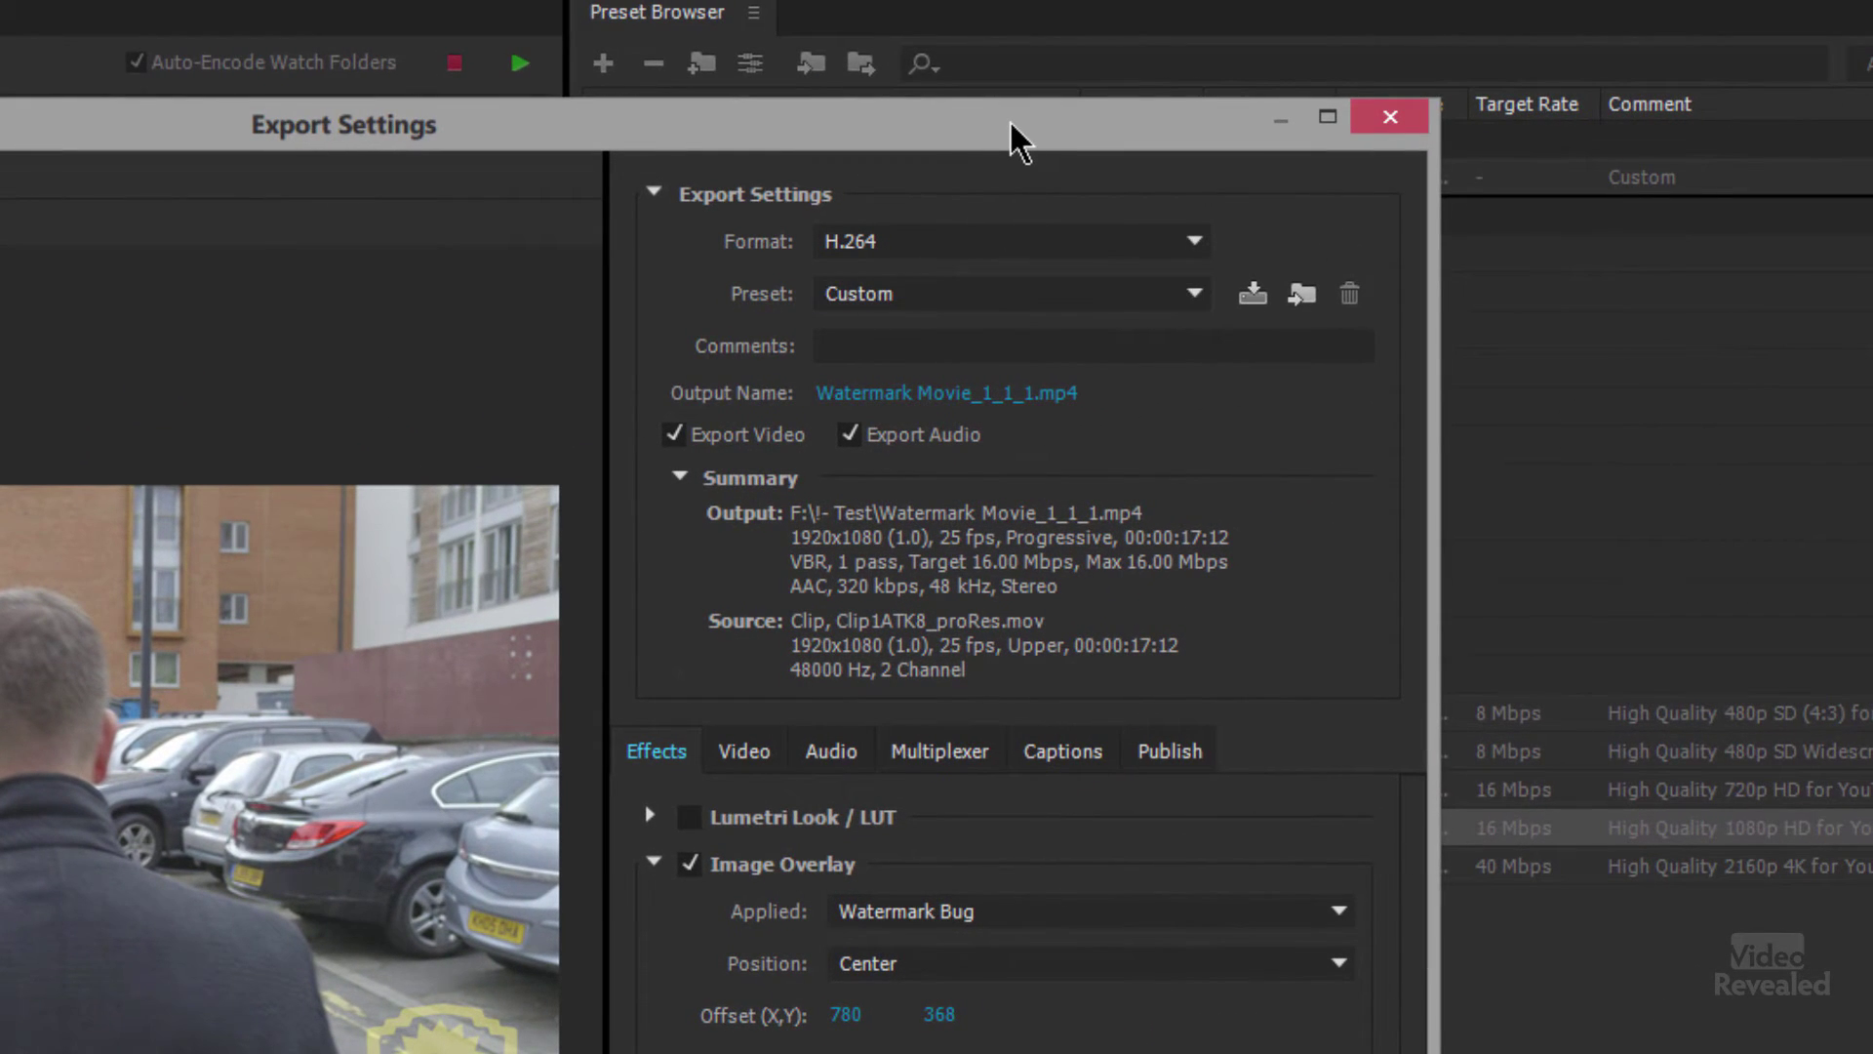
Step: Save the settings as the preset 'My Watermark' and accept the export settings
left_click(1256, 296)
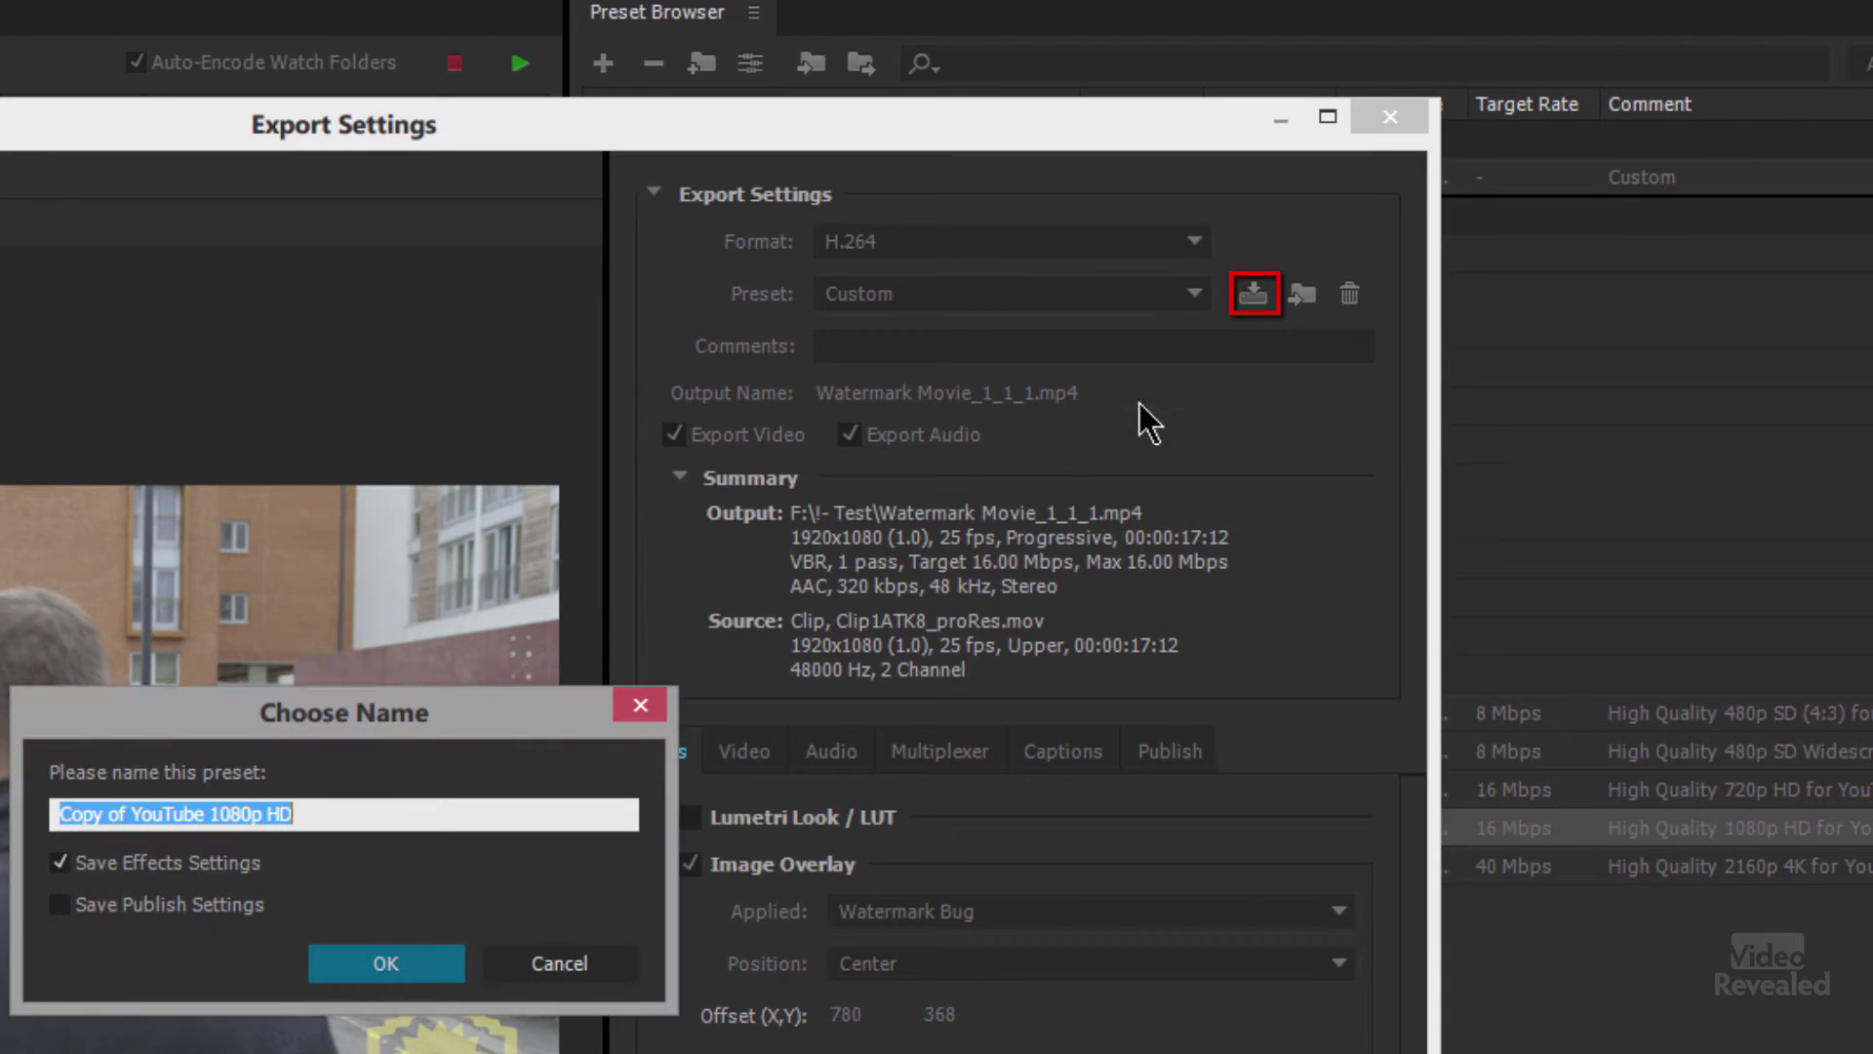
type("My Watermark")
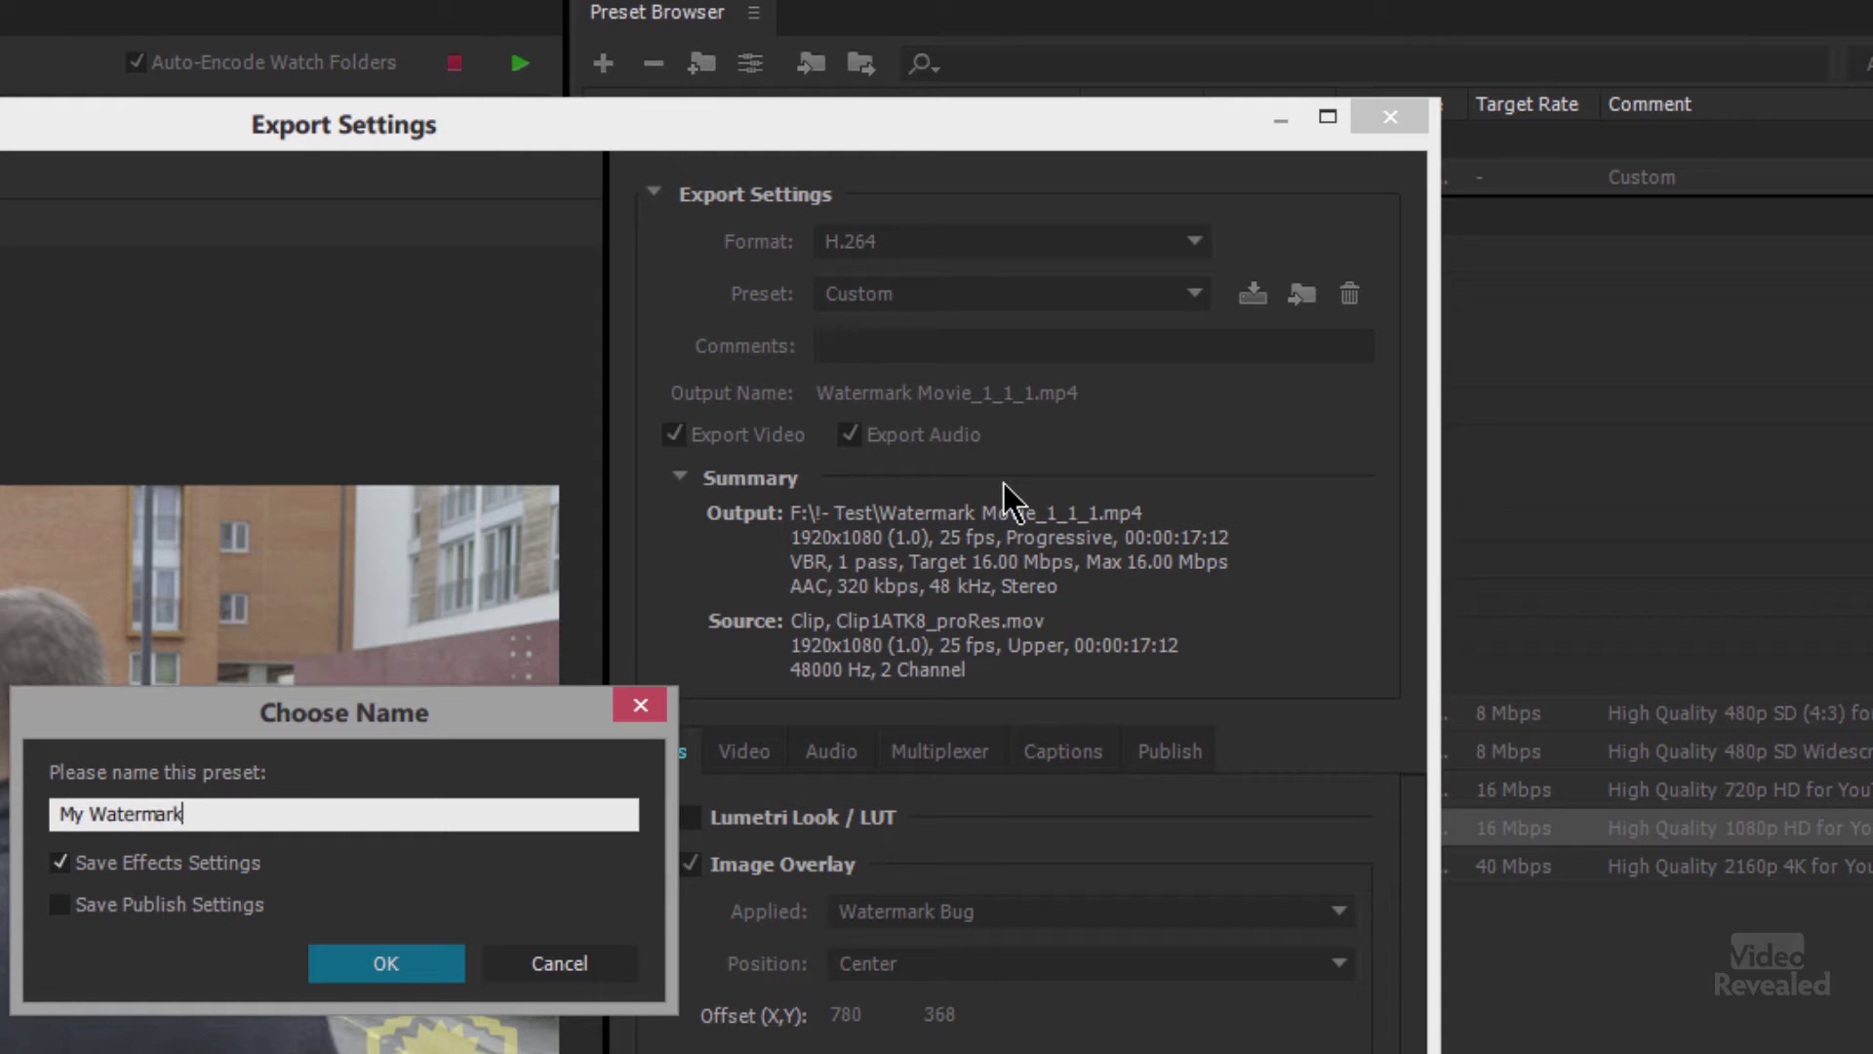
left_click(437, 966)
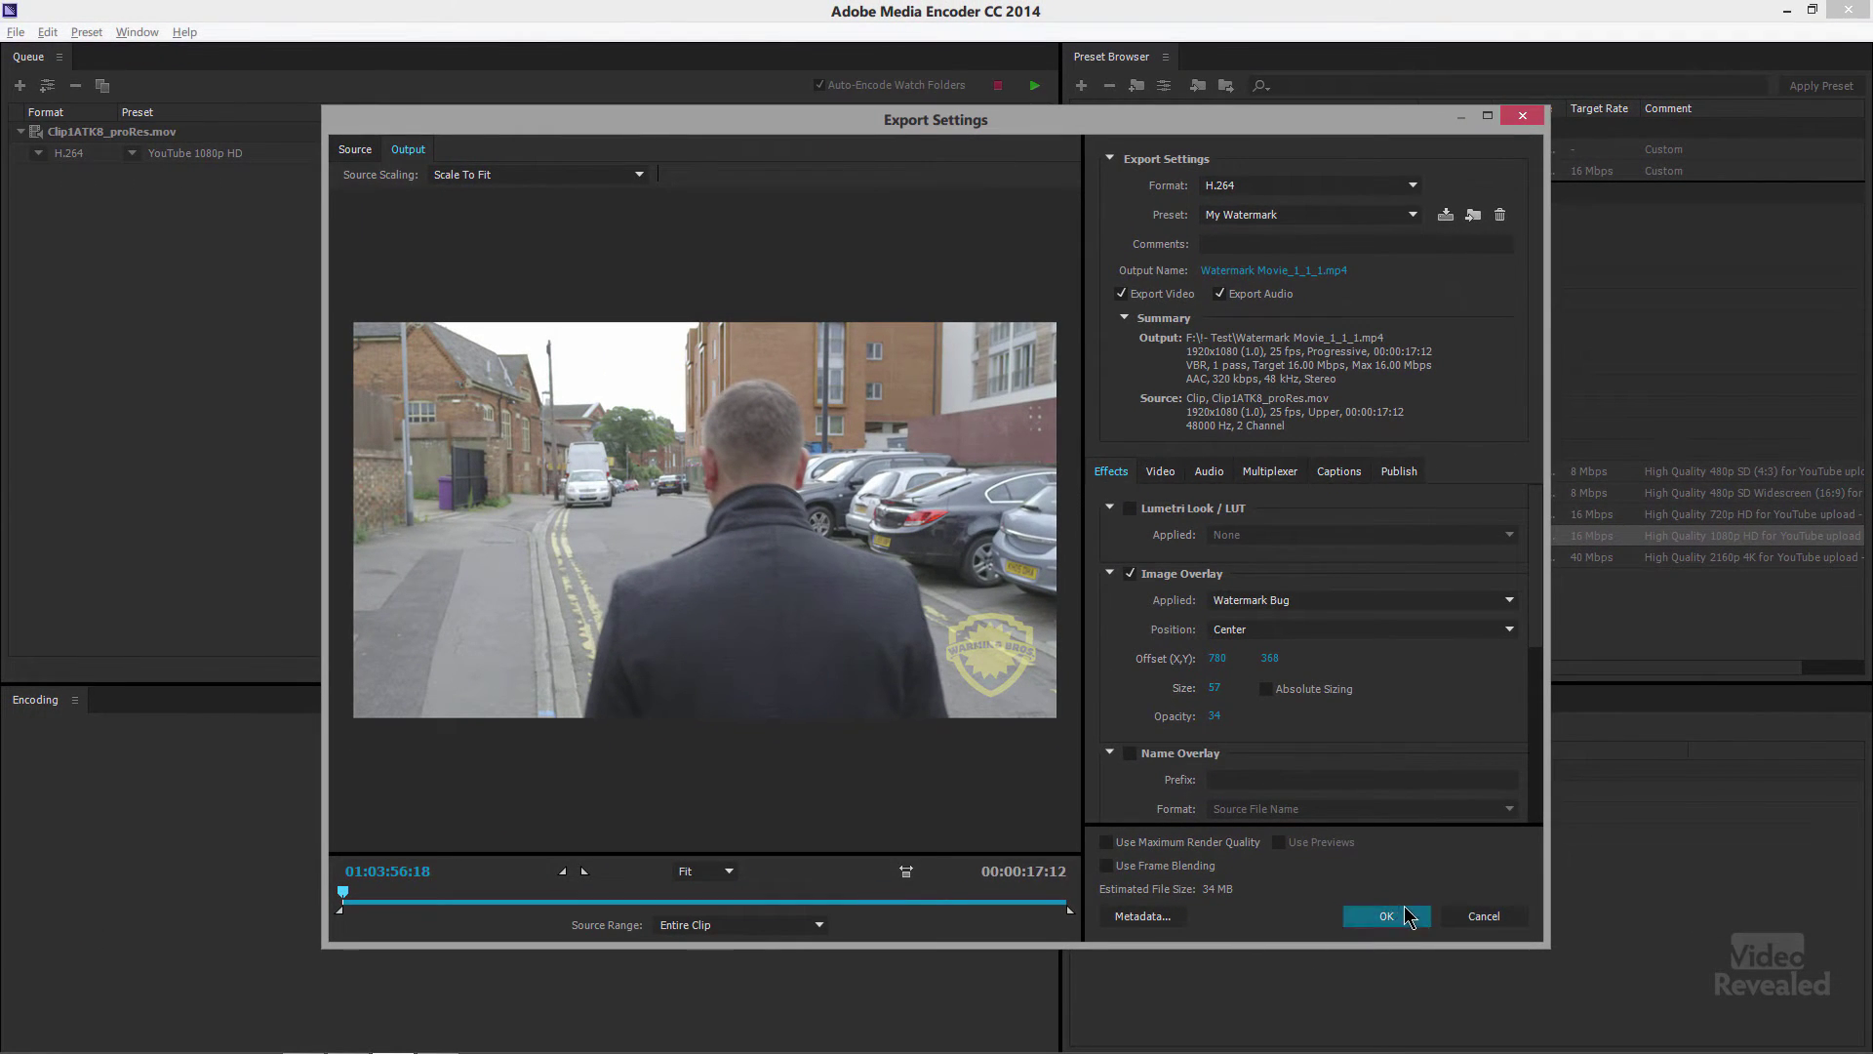
left_click(1408, 915)
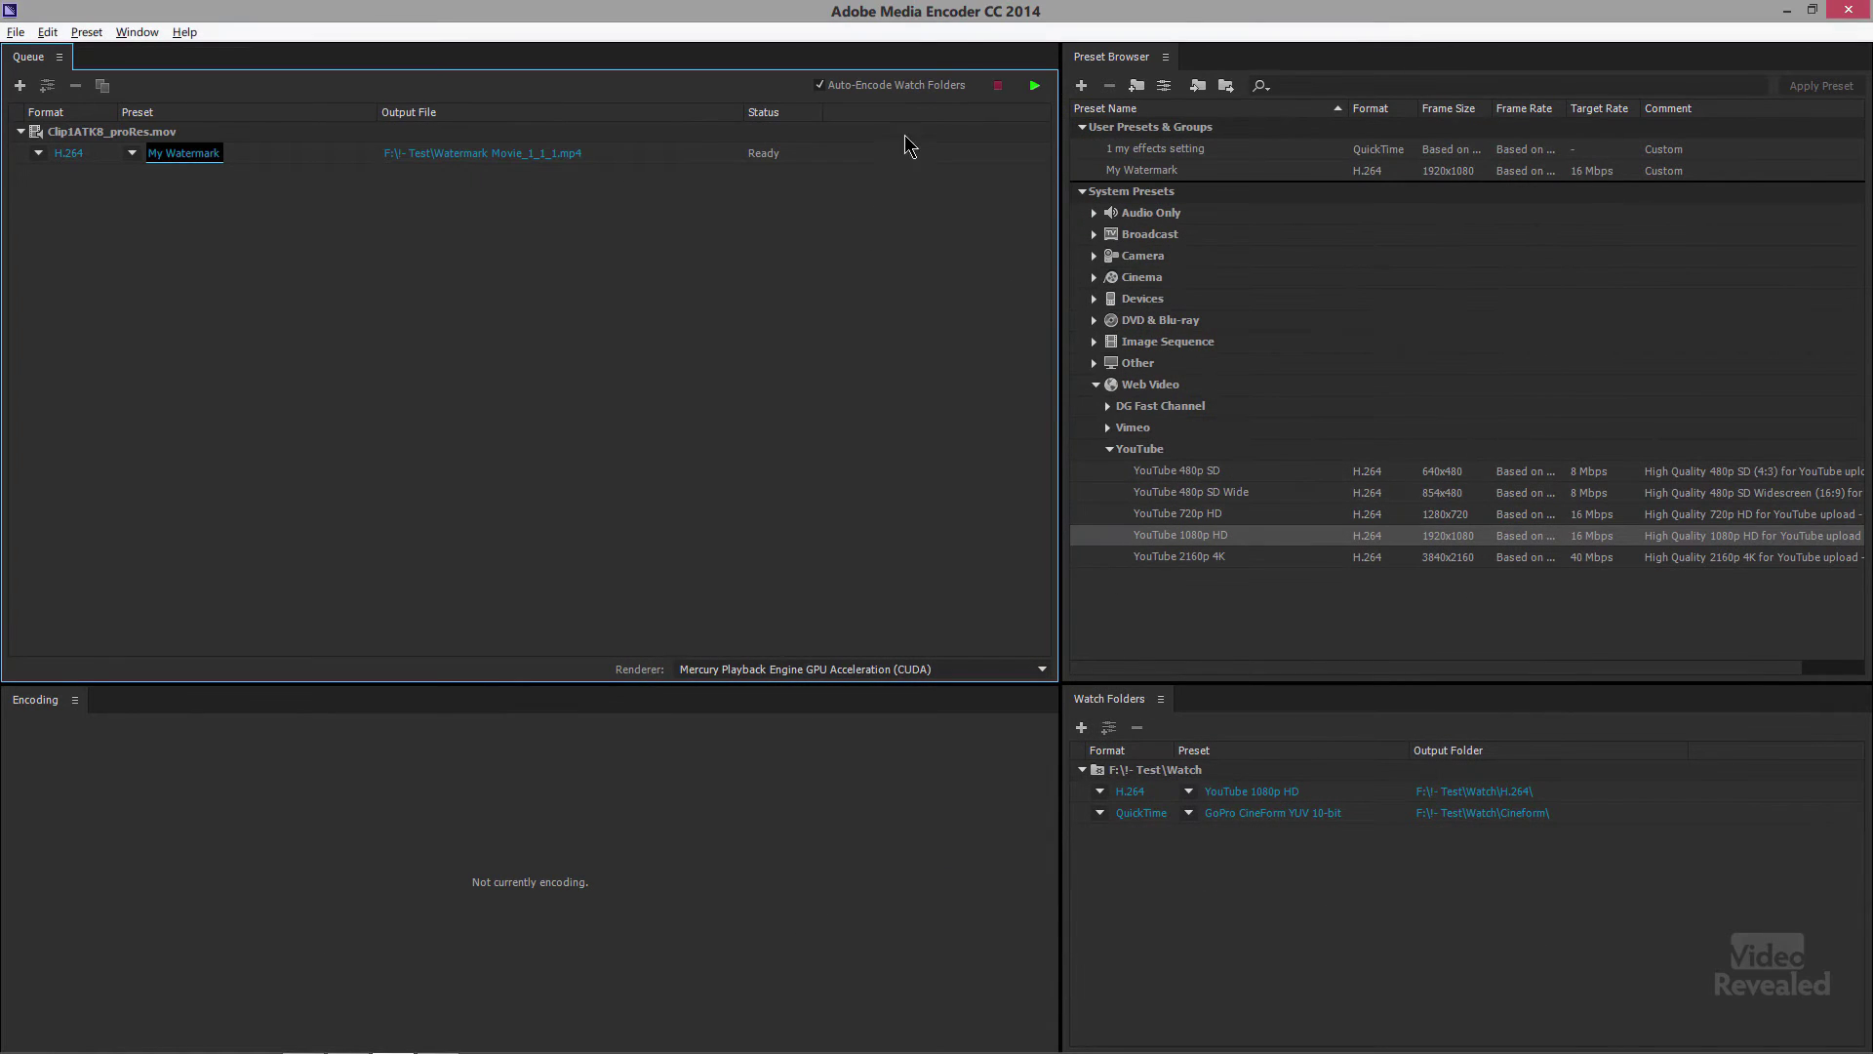
Step: Encode the queue, then open the output folder and play Watermark Movie_1_1_1.mp4
left_click(1035, 86)
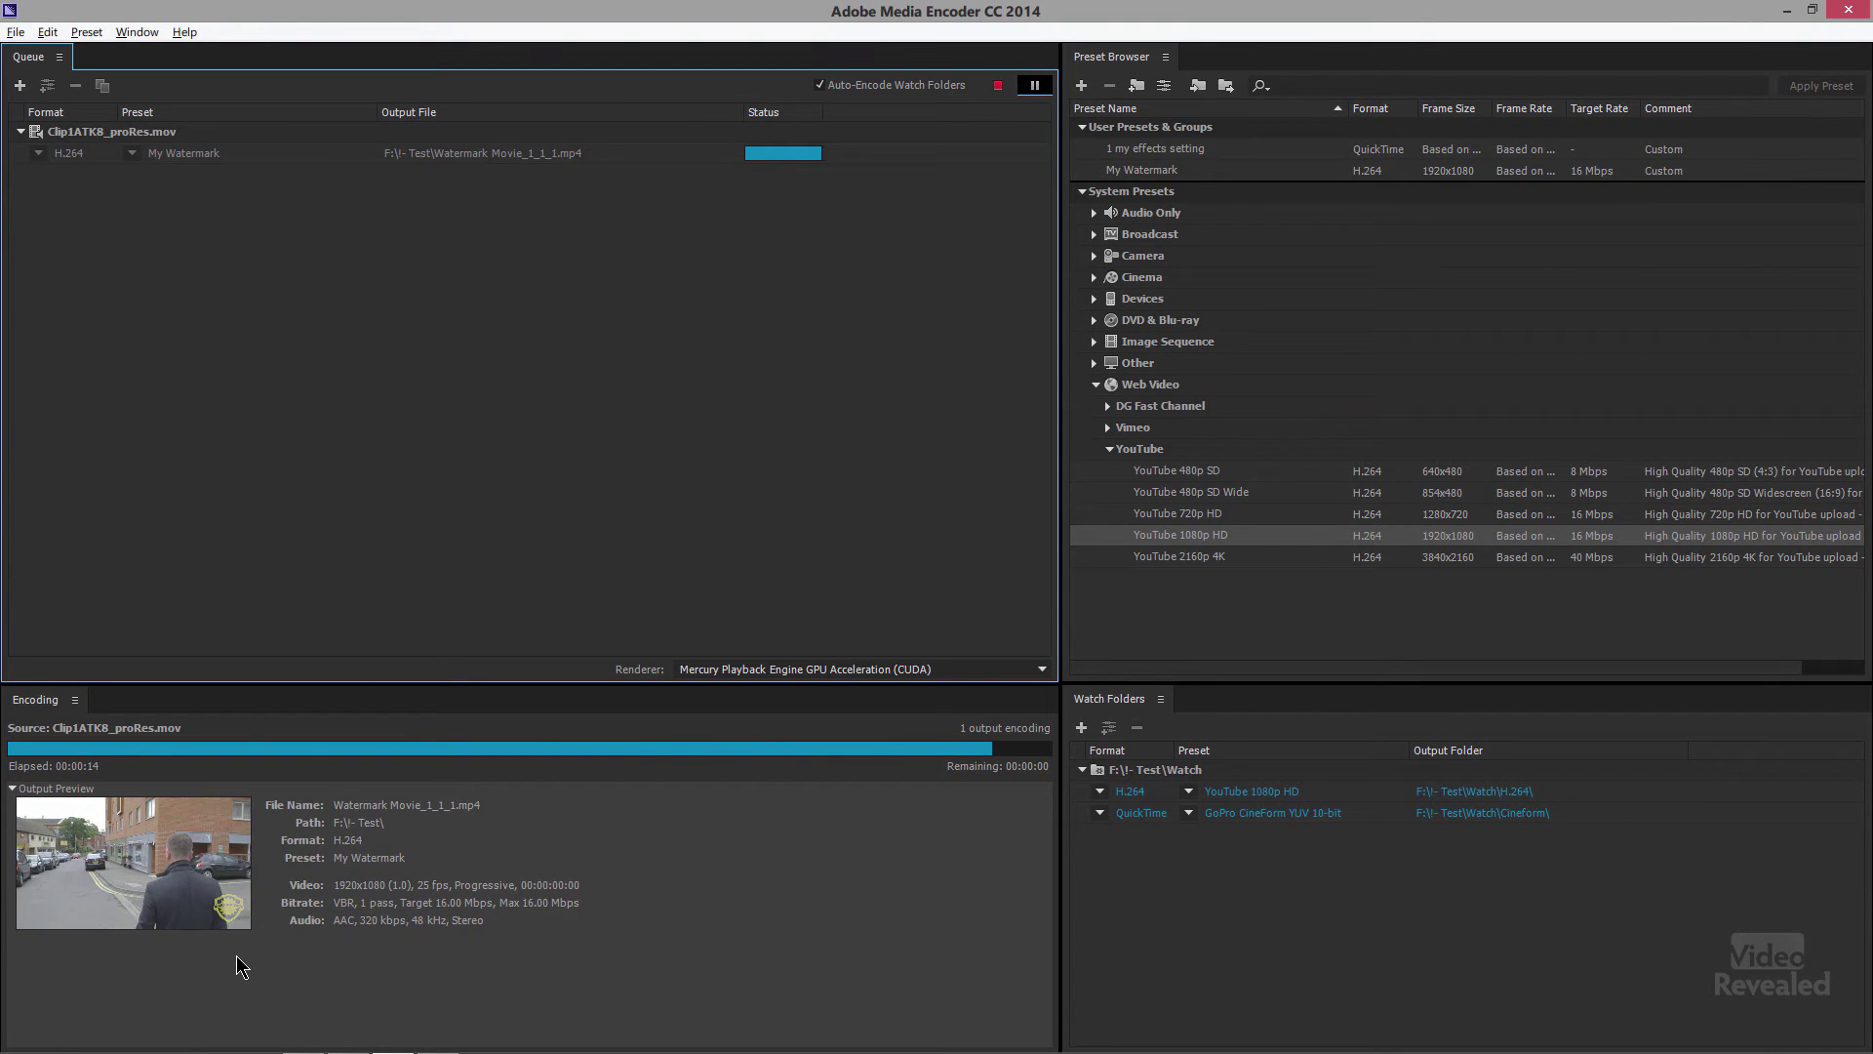
left_click(468, 156)
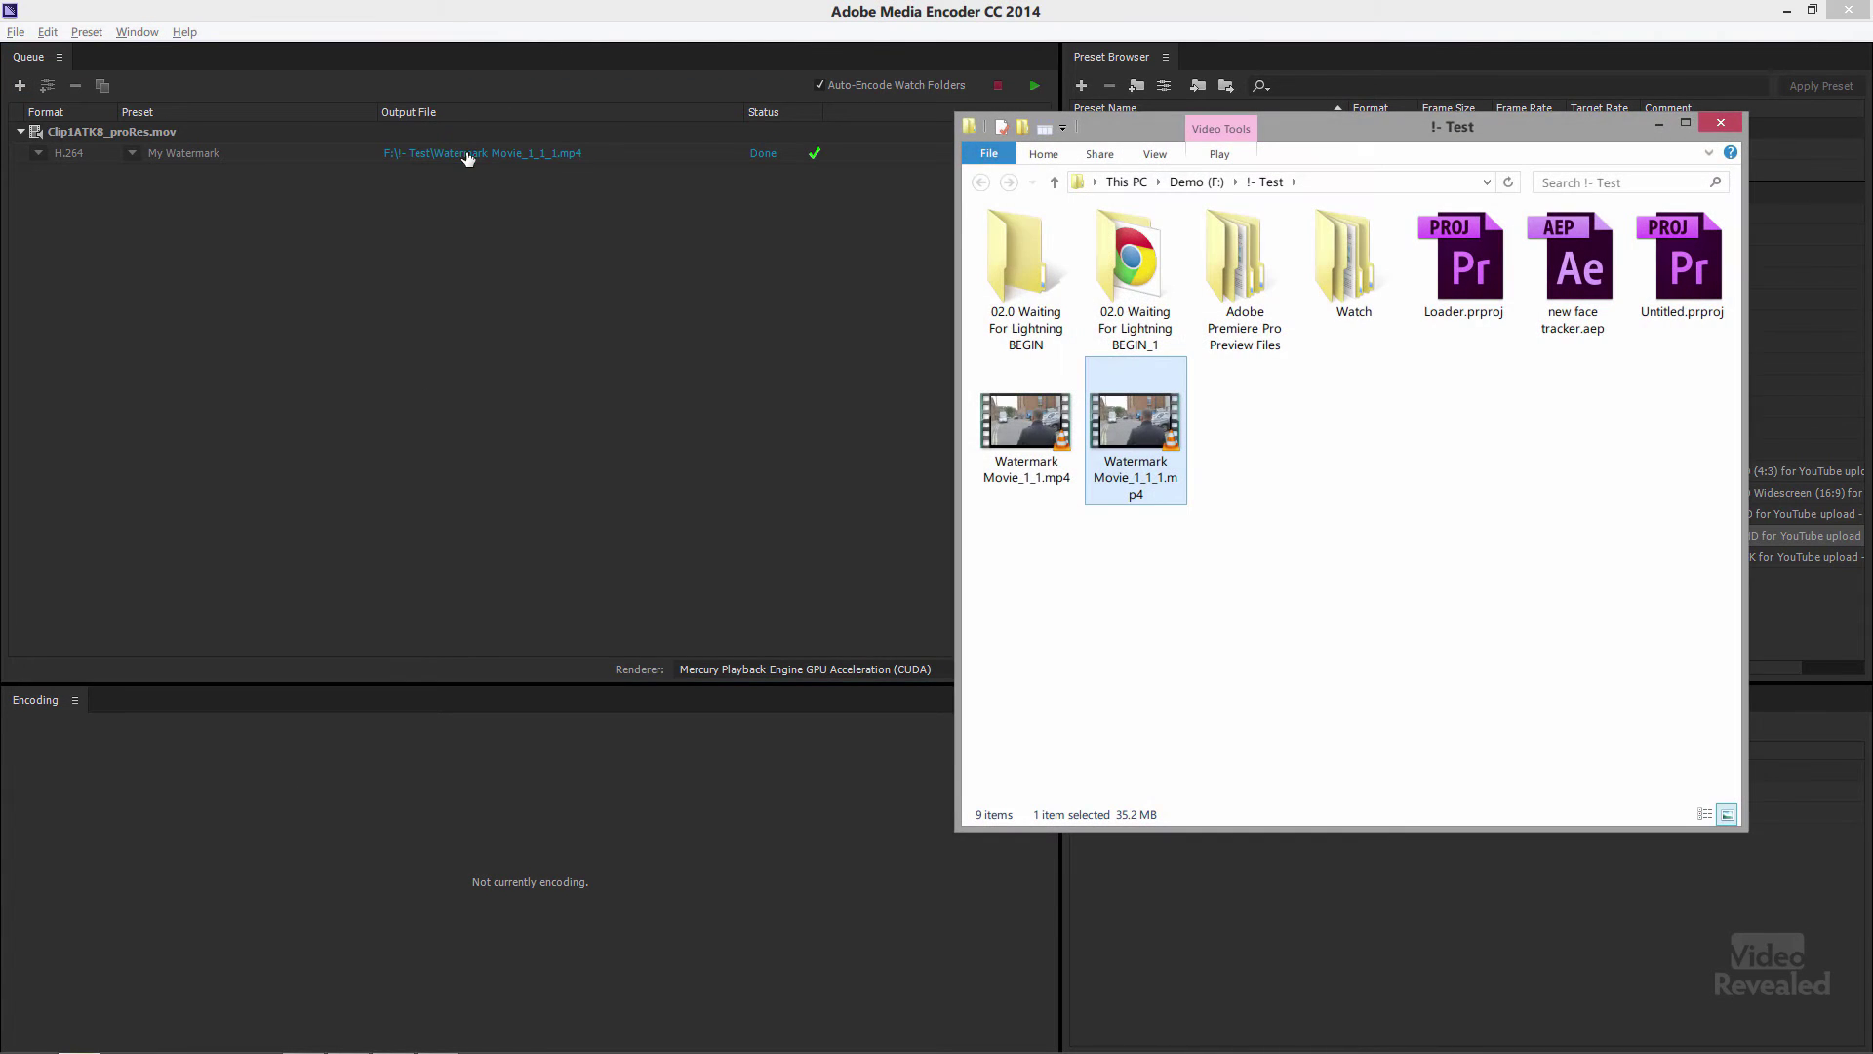
double_click(1142, 432)
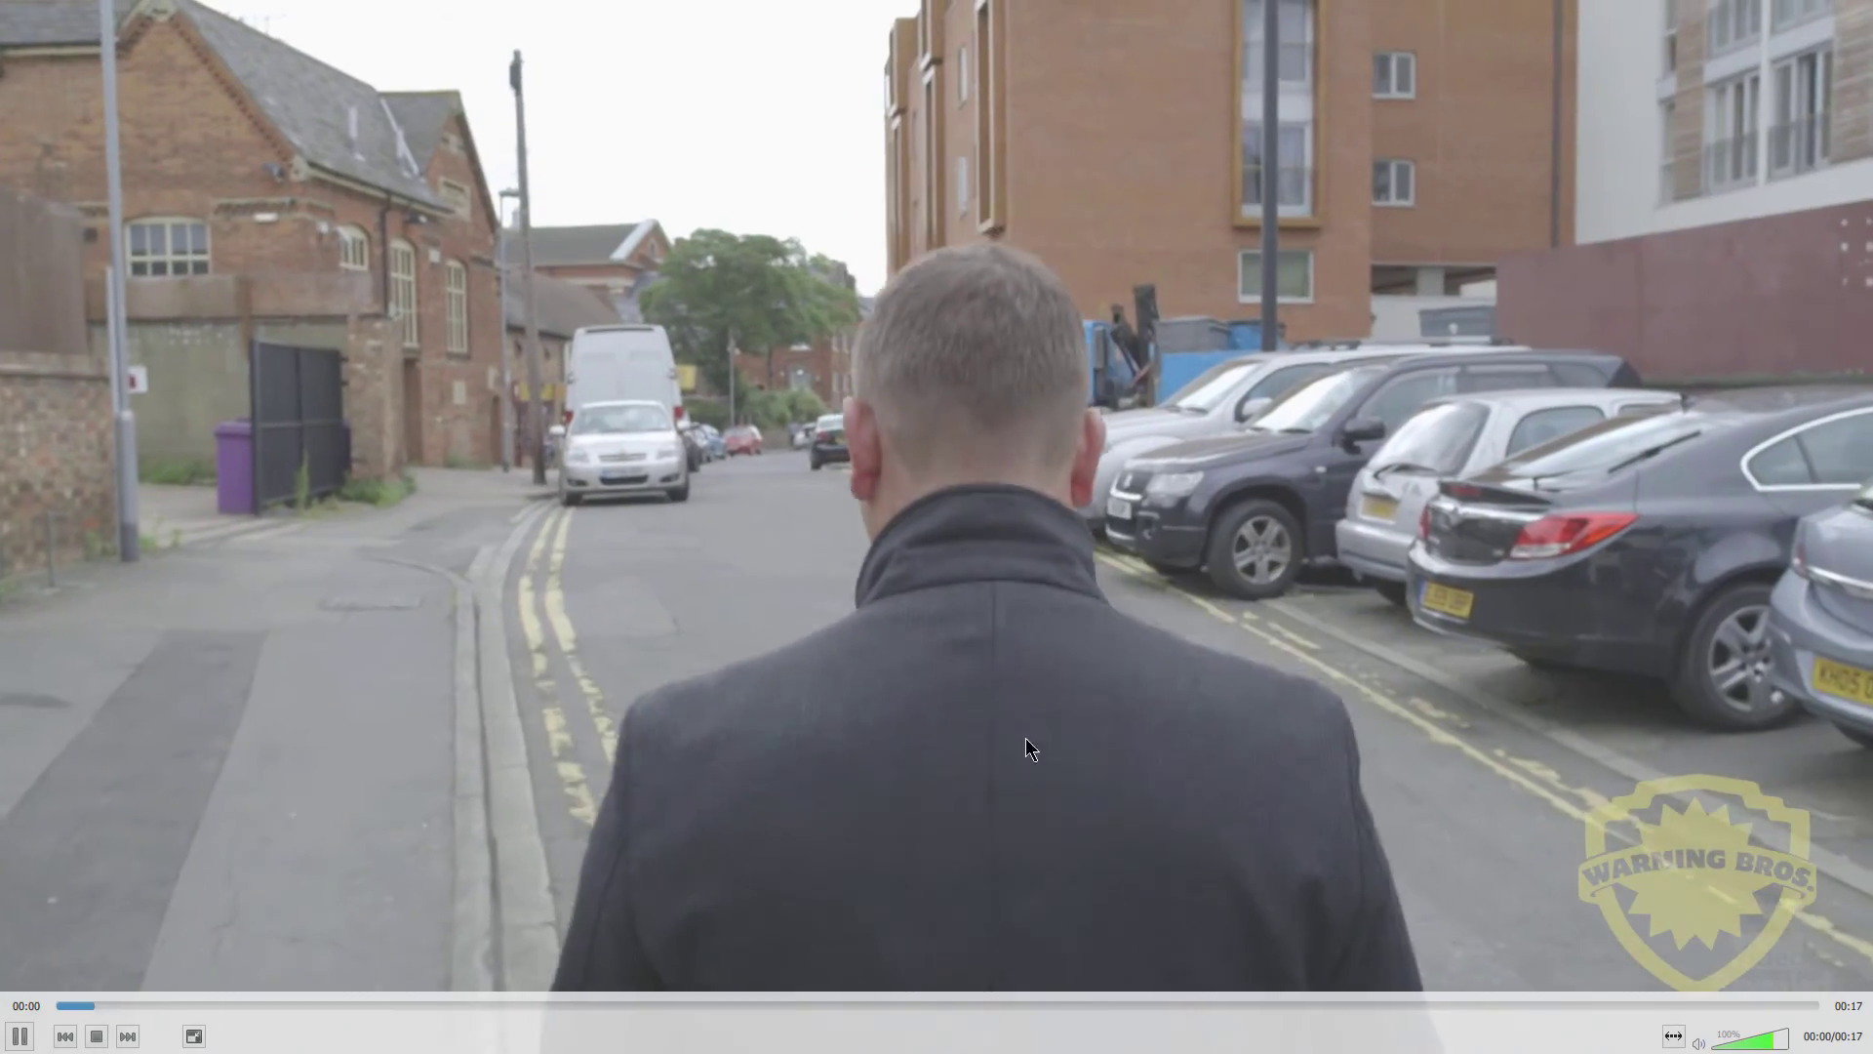